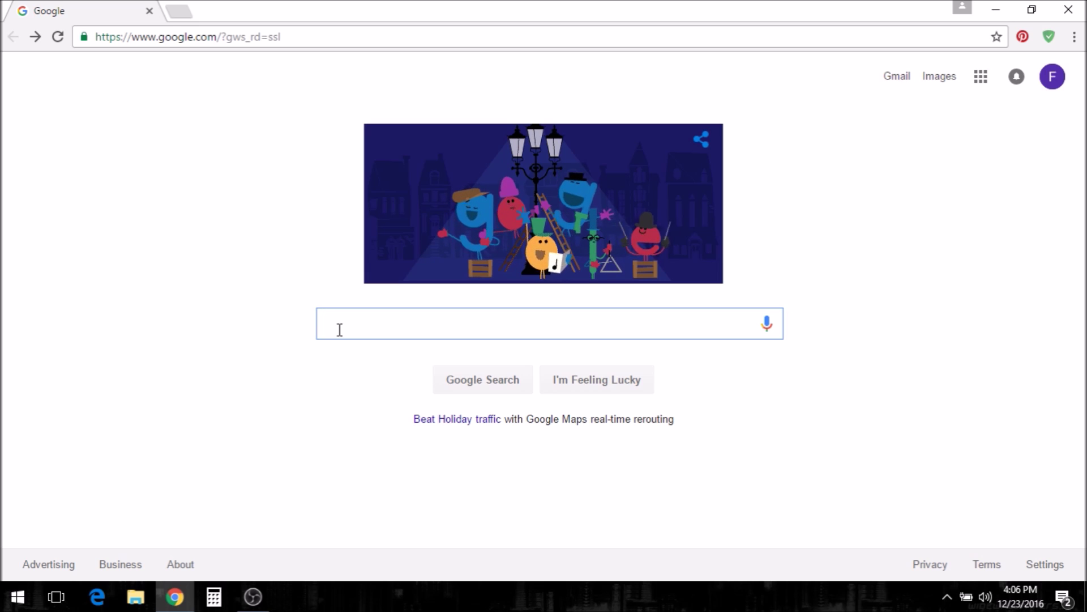
{"action": "type", "text": "ci"}
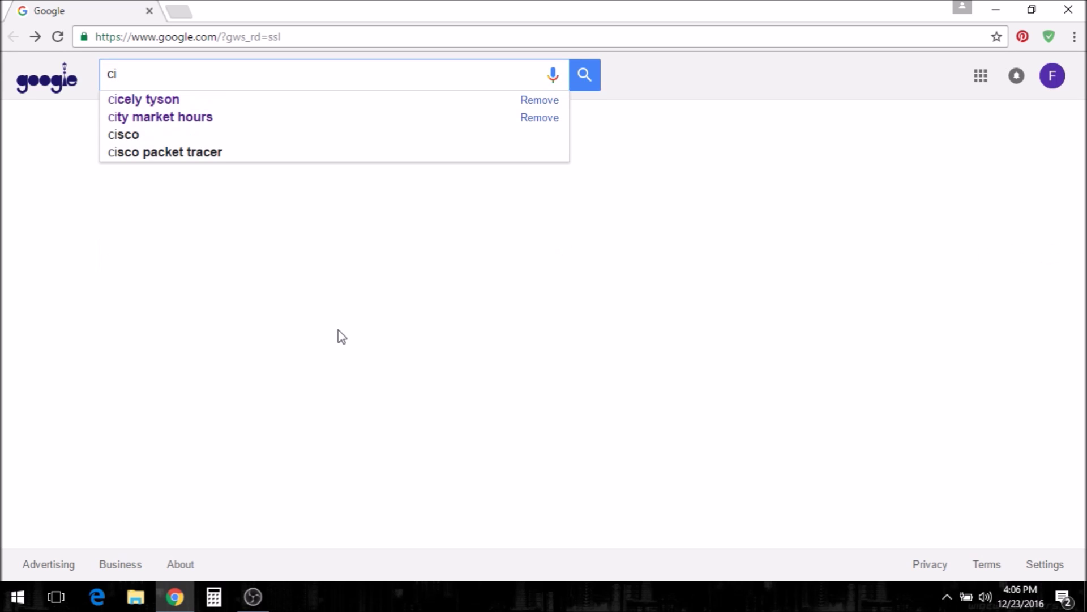
Search Google for 'packet tracer 7 download' and open the NetAcad Download Packet Tracer result
{"action": "key", "text": "BackSpace"}
{"action": "key", "text": "BackSpace"}
{"action": "type", "text": "pa"}
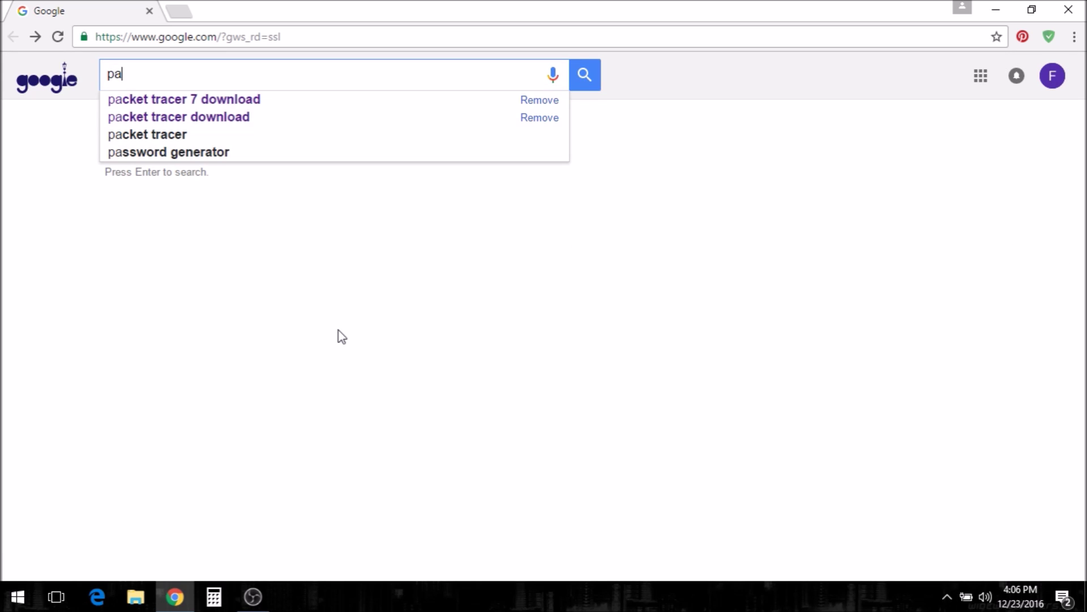
{"action": "type", "text": "c"}
{"action": "key", "text": "Down"}
{"action": "key", "text": "Return"}
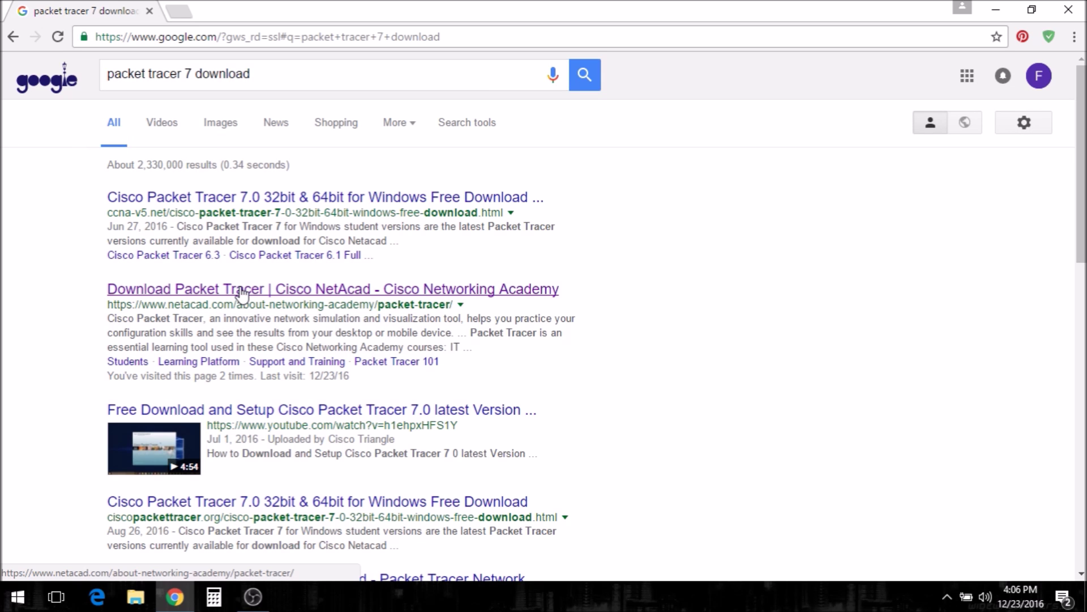
{"action": "left_click", "coordinate": [279, 291]}
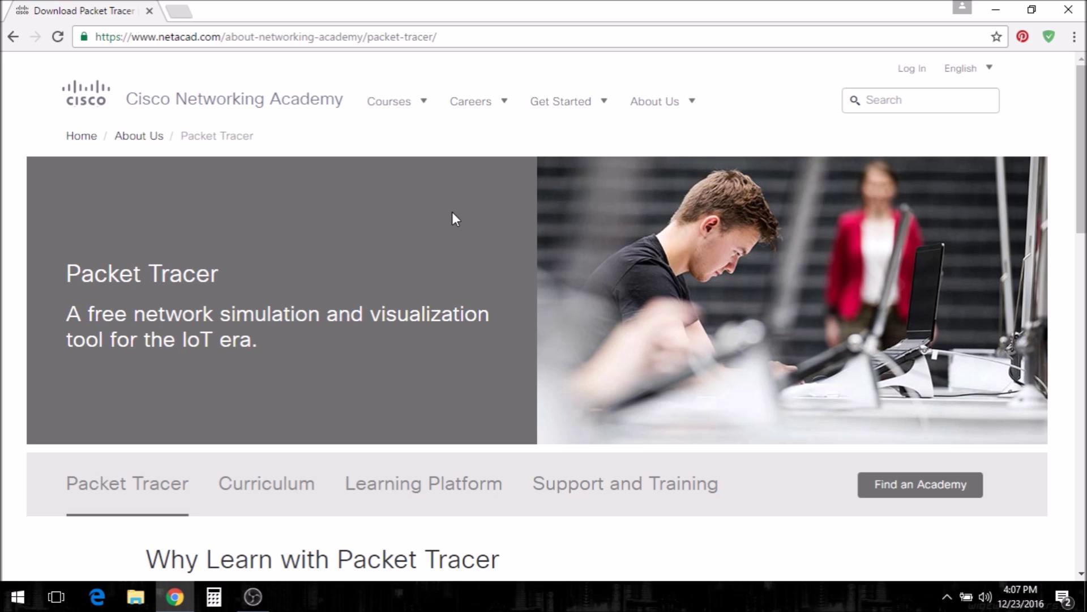
{"action": "scroll", "coordinate": [880, 128], "scroll_direction": "down", "scroll_amount": 5}
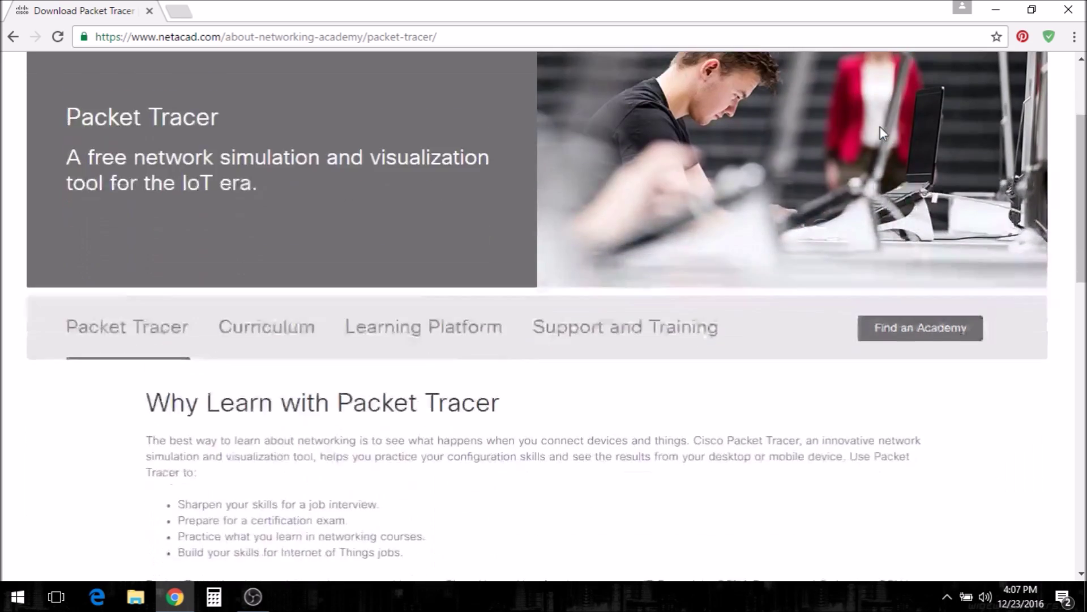
{"action": "scroll", "coordinate": [881, 132], "scroll_direction": "down", "scroll_amount": 2}
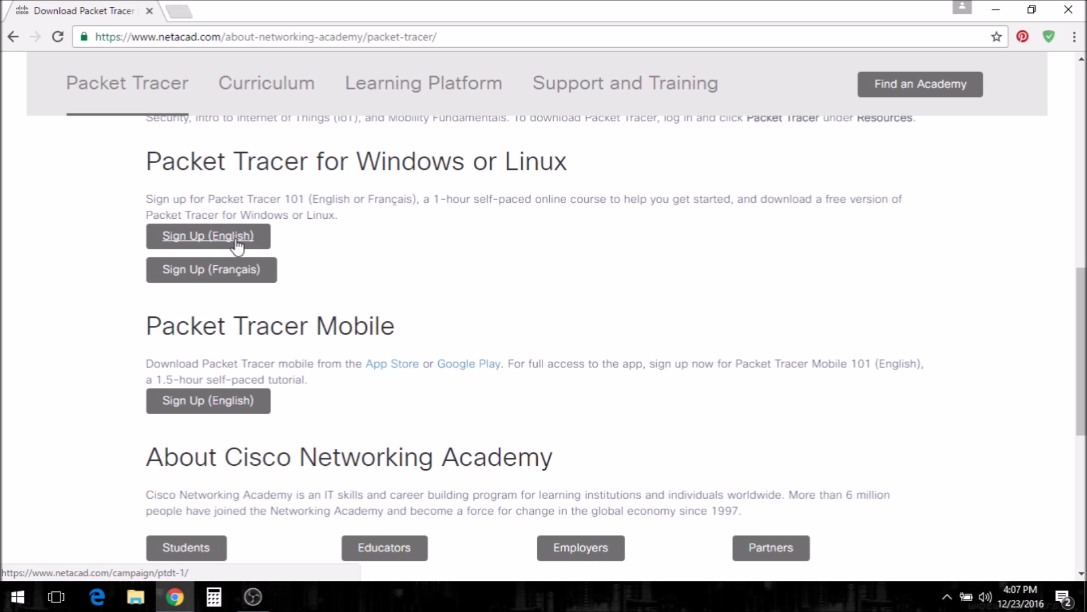
{"action": "scroll", "coordinate": [235, 245], "scroll_direction": "up", "scroll_amount": 5}
{"action": "scroll", "coordinate": [234, 241], "scroll_direction": "up", "scroll_amount": 4}
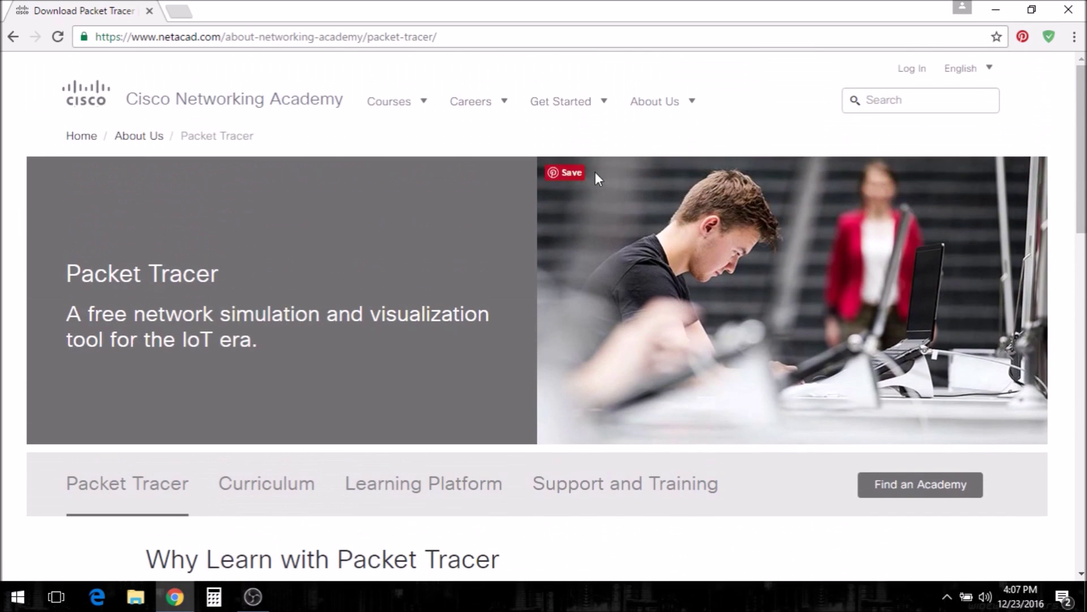
{"action": "scroll", "coordinate": [417, 275], "scroll_direction": "down", "scroll_amount": 4}
{"action": "scroll", "coordinate": [296, 284], "scroll_direction": "down", "scroll_amount": 4}
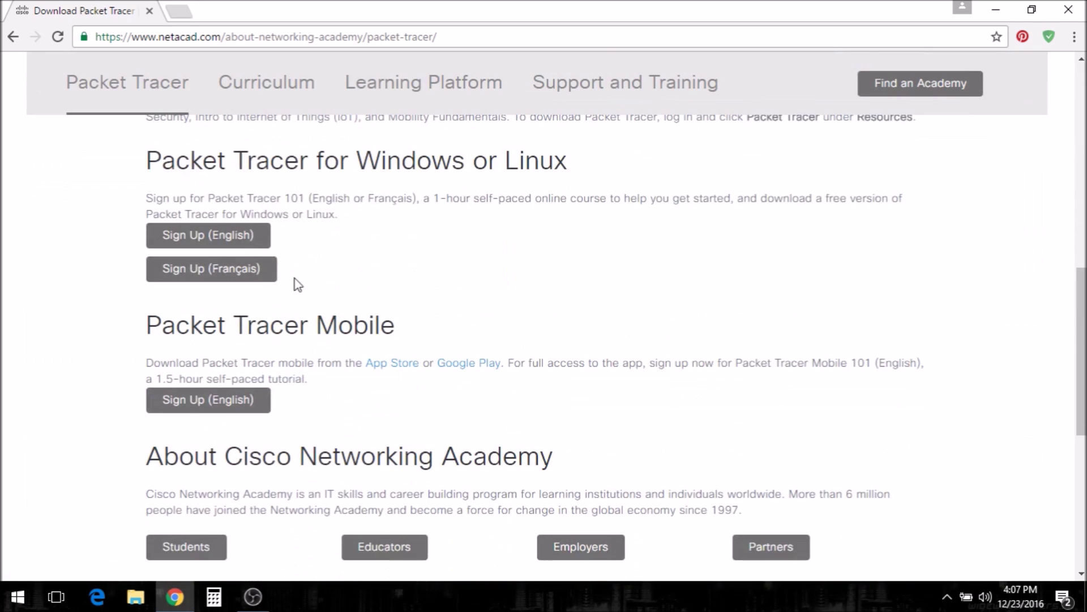
Start the English Packet Tracer 101 sign-up; enter first name, last name, email and verification code
{"action": "left_click", "coordinate": [224, 244]}
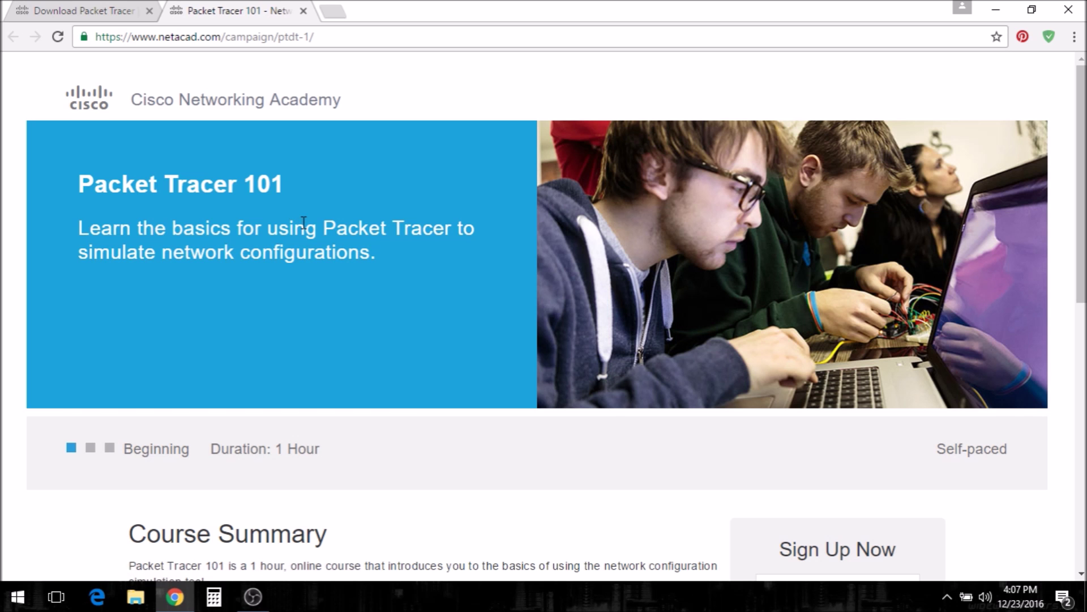
{"action": "scroll", "coordinate": [324, 211], "scroll_direction": "down", "scroll_amount": 3}
{"action": "scroll", "coordinate": [329, 220], "scroll_direction": "up", "scroll_amount": 3}
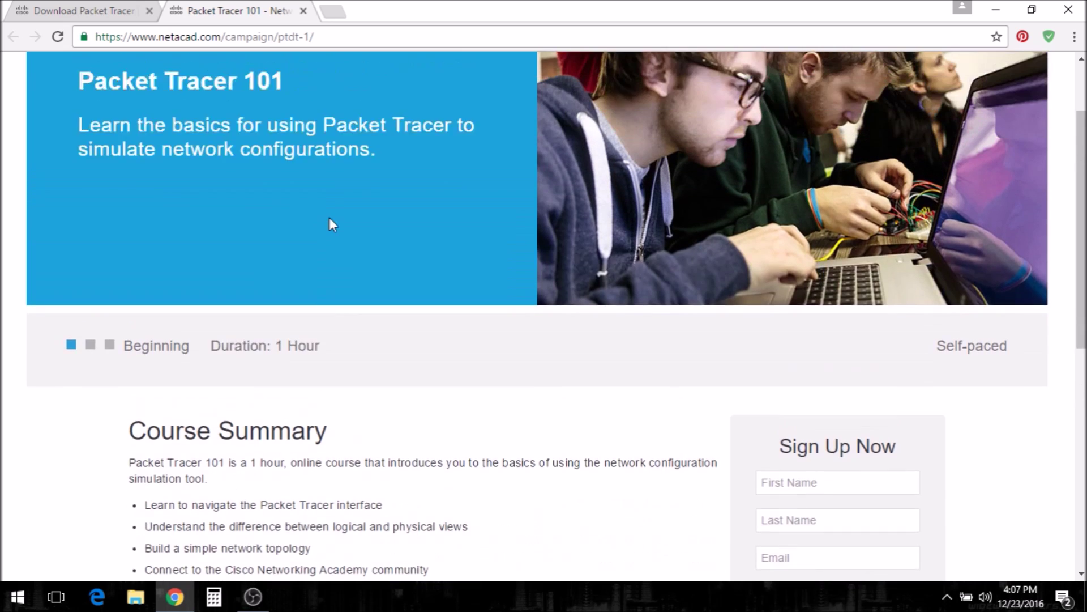
{"action": "scroll", "coordinate": [530, 220], "scroll_direction": "down", "scroll_amount": 3}
{"action": "scroll", "coordinate": [529, 220], "scroll_direction": "down", "scroll_amount": 1}
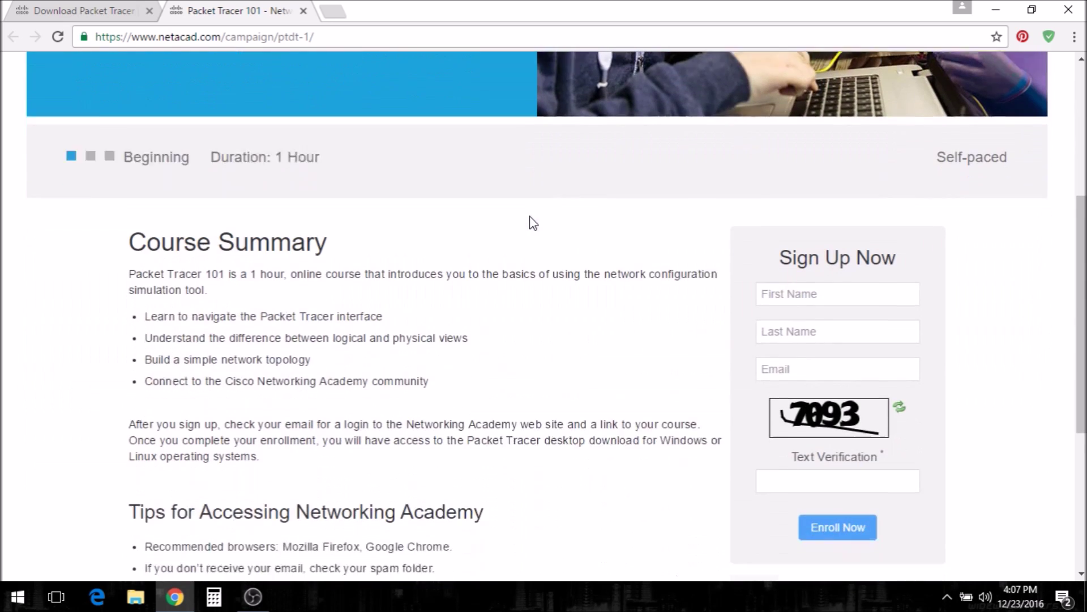
{"action": "left_click", "coordinate": [774, 263]}
{"action": "type", "text": "b"}
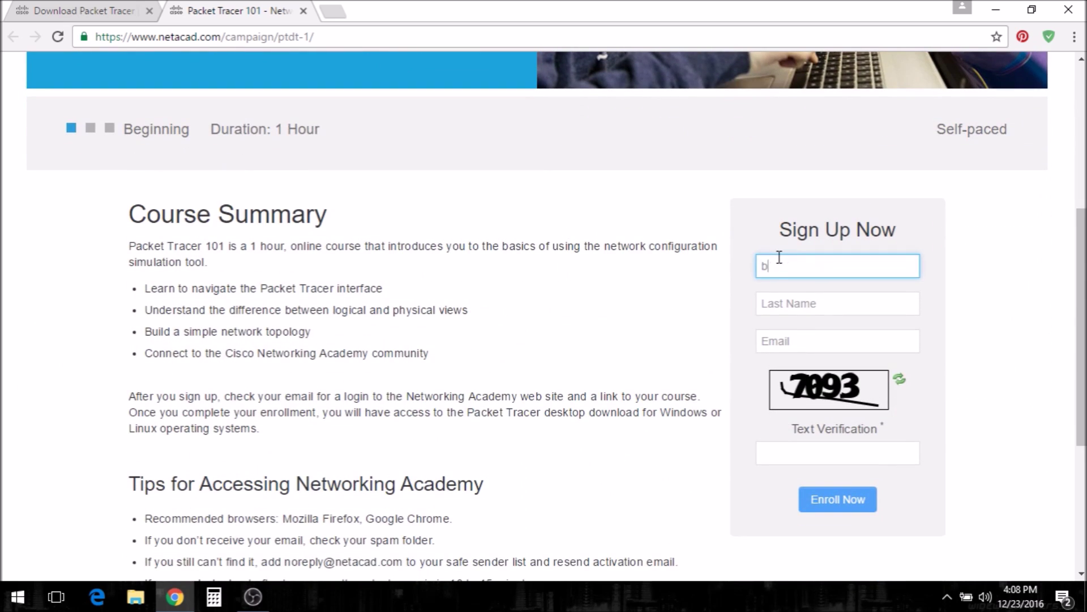
{"action": "type", "text": "lah"}
{"action": "key", "text": "Tab"}
{"action": "type", "text": "blach"}
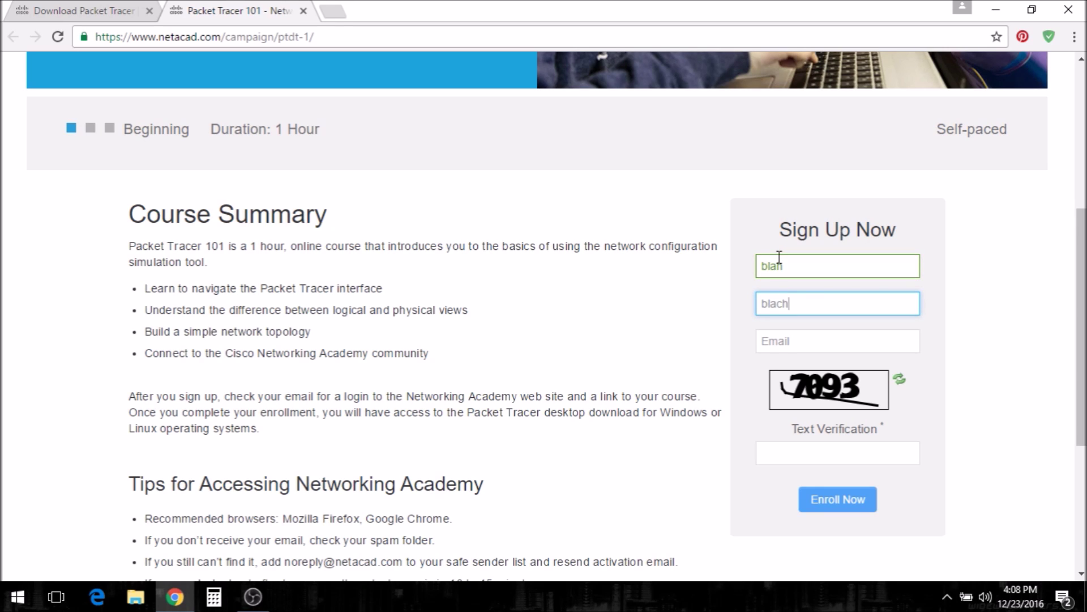
{"action": "key", "text": "BackSpace"}
{"action": "key", "text": "BackSpace"}
{"action": "type", "text": "h"}
{"action": "key", "text": "Tab"}
{"action": "type", "text": "bla"}
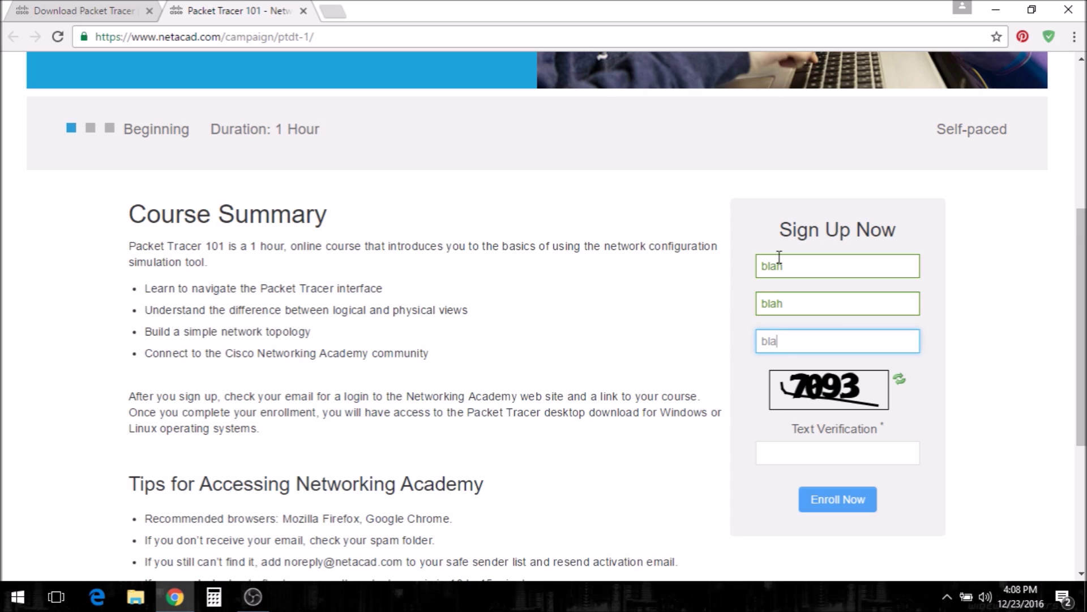
{"action": "type", "text": "h@b"}
{"action": "type", "text": "lah."}
{"action": "type", "text": "blah"}
{"action": "key", "text": "Tab"}
{"action": "key", "text": "Tab"}
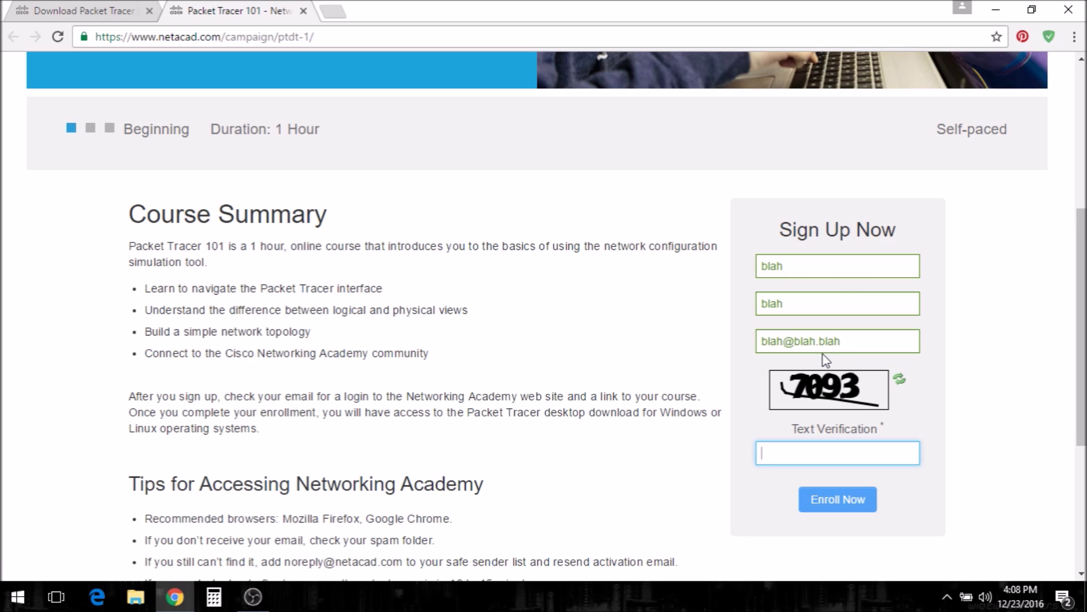
Submit the enrollment form, close the Packet Tracer 101 tab and bring up the Log In form
{"action": "left_click", "coordinate": [838, 502]}
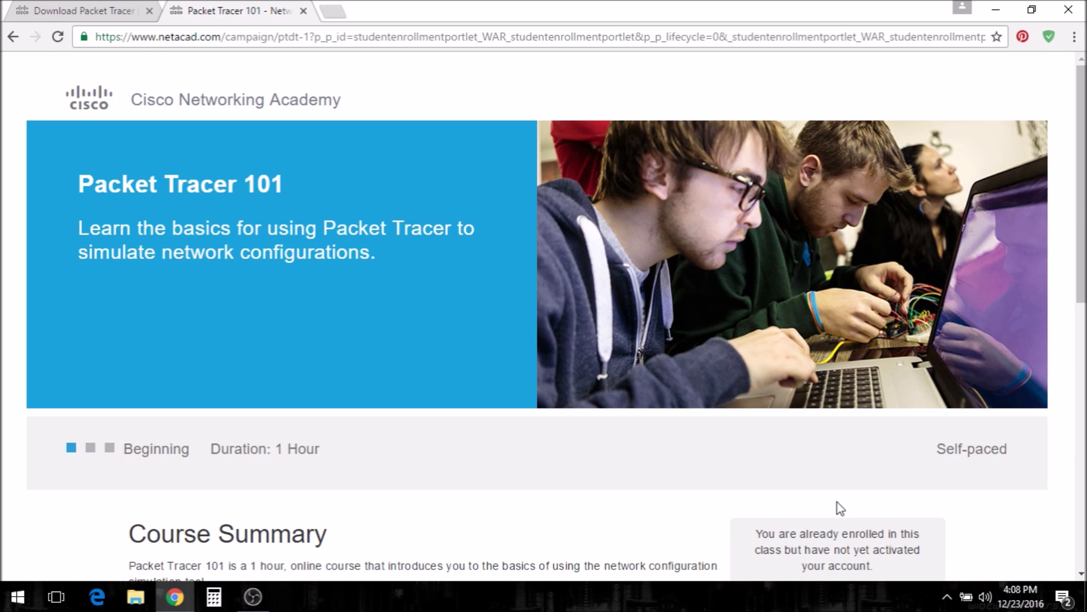
{"action": "scroll", "coordinate": [819, 507], "scroll_direction": "down", "scroll_amount": 3}
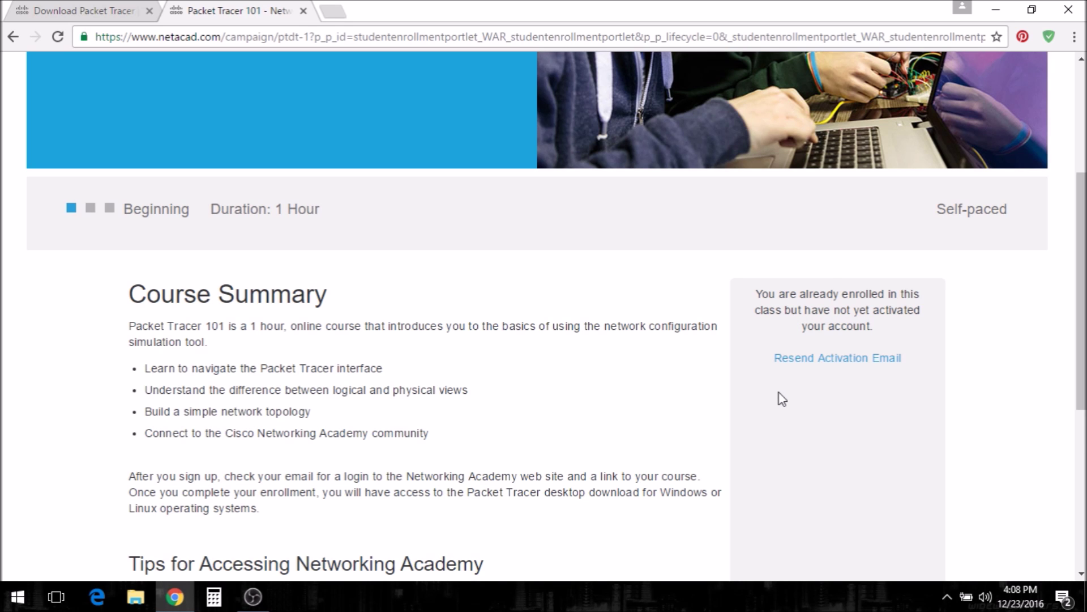
{"action": "scroll", "coordinate": [782, 399], "scroll_direction": "down", "scroll_amount": 1}
{"action": "left_click", "coordinate": [302, 10]}
{"action": "scroll", "coordinate": [676, 159], "scroll_direction": "up", "scroll_amount": 4}
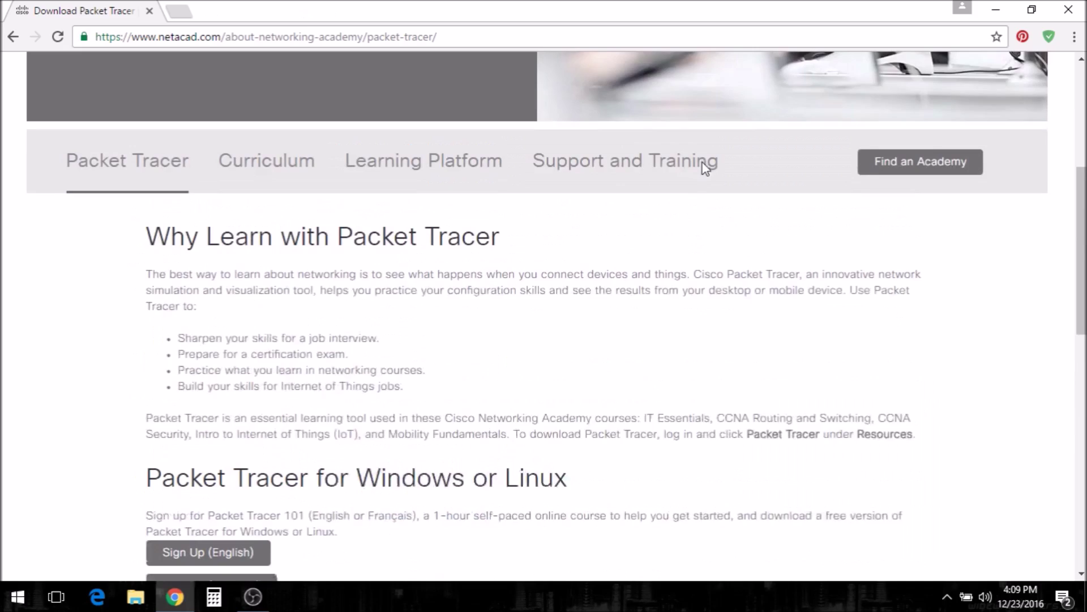
{"action": "scroll", "coordinate": [703, 162], "scroll_direction": "up", "scroll_amount": 4}
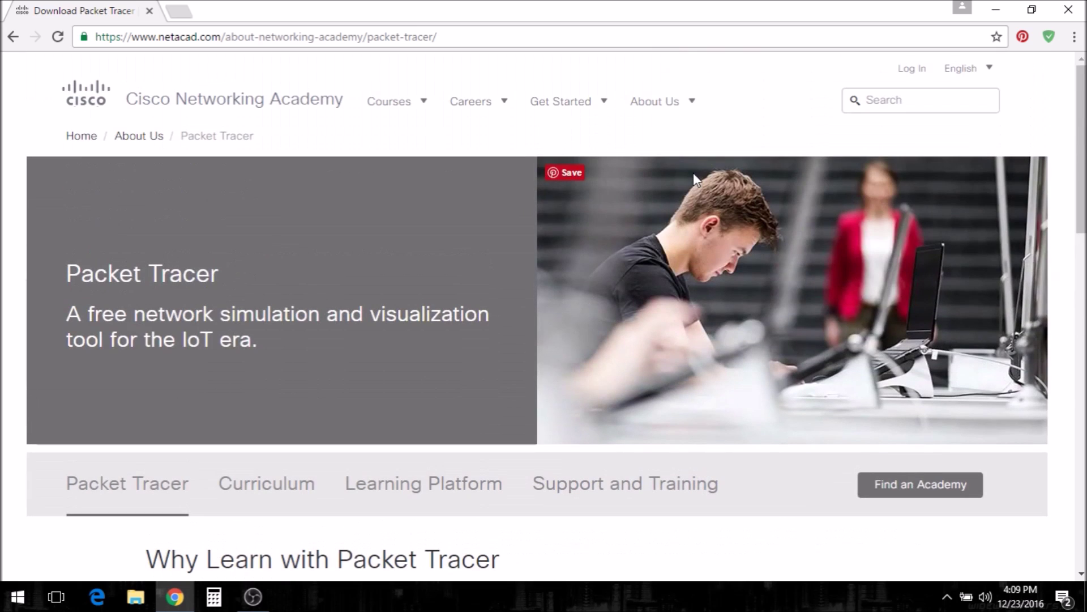
{"action": "left_click", "coordinate": [914, 70]}
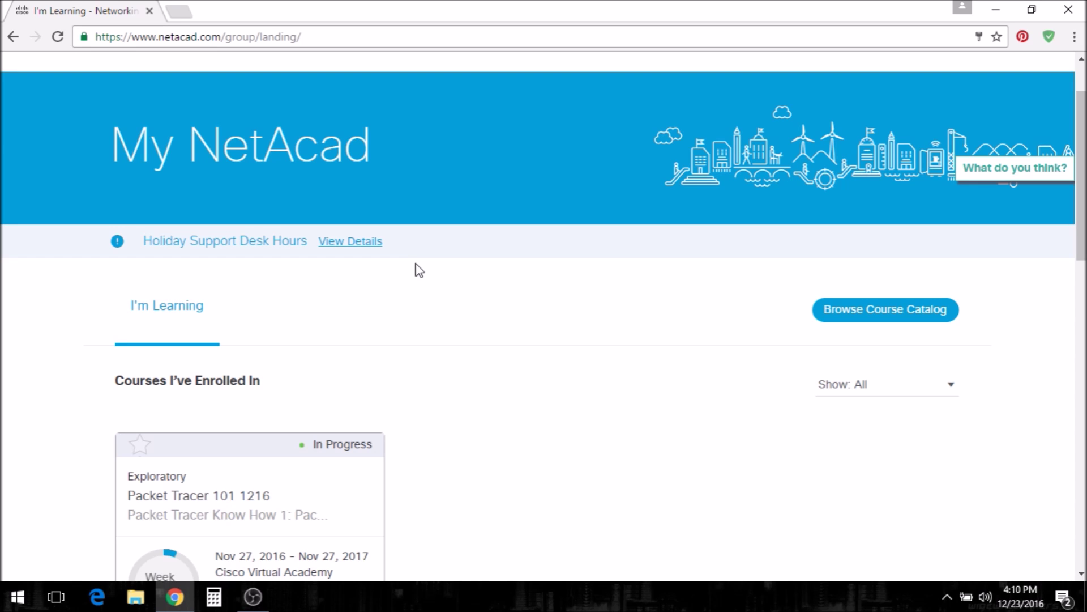
{"action": "scroll", "coordinate": [416, 270], "scroll_direction": "down", "scroll_amount": 1}
{"action": "scroll", "coordinate": [417, 269], "scroll_direction": "down", "scroll_amount": 1}
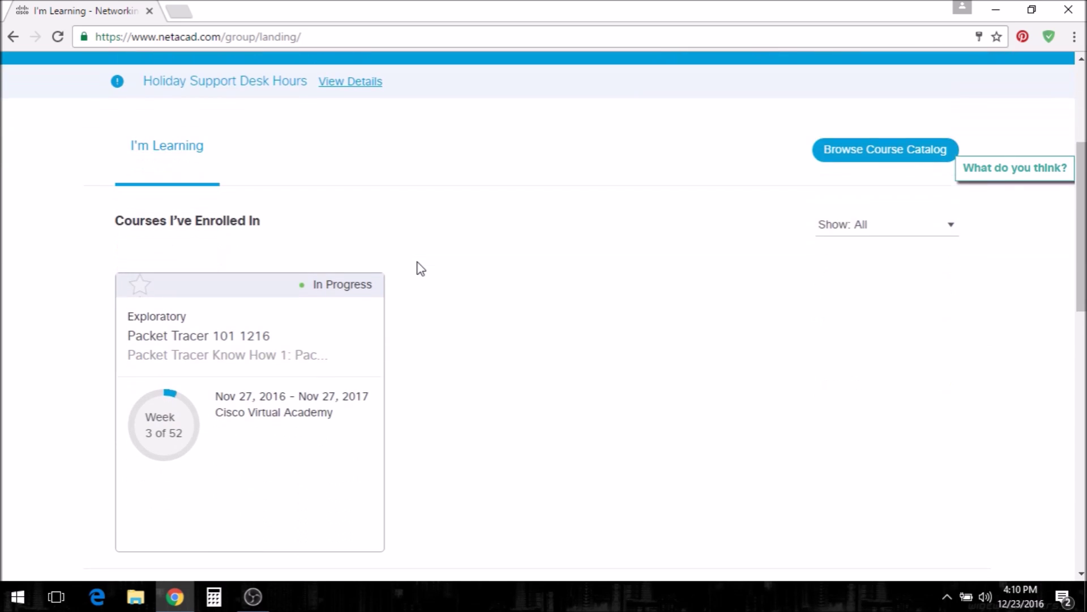
{"action": "scroll", "coordinate": [417, 269], "scroll_direction": "down", "scroll_amount": 1}
{"action": "scroll", "coordinate": [418, 268], "scroll_direction": "down", "scroll_amount": 1}
{"action": "scroll", "coordinate": [417, 269], "scroll_direction": "up", "scroll_amount": 1}
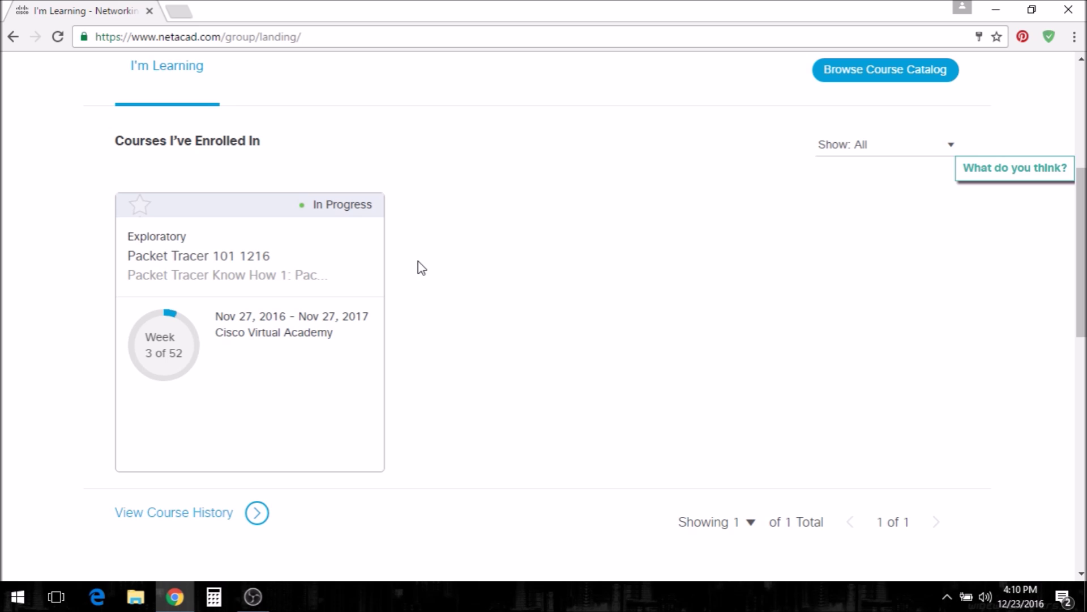
{"action": "scroll", "coordinate": [419, 262], "scroll_direction": "down", "scroll_amount": 2}
{"action": "scroll", "coordinate": [418, 246], "scroll_direction": "down", "scroll_amount": 3}
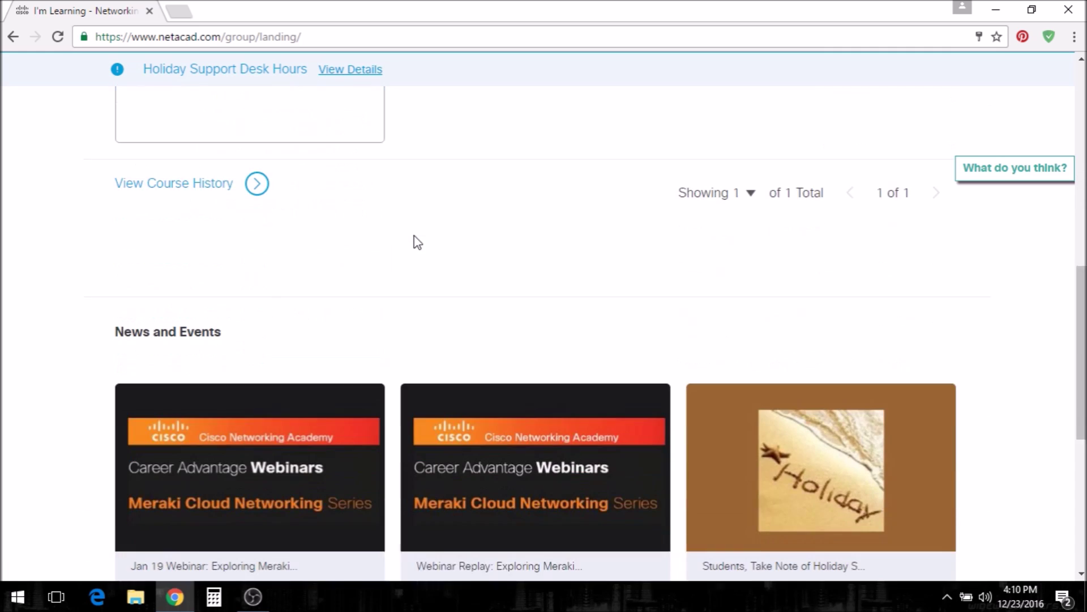
{"action": "scroll", "coordinate": [416, 242], "scroll_direction": "down", "scroll_amount": 3}
{"action": "scroll", "coordinate": [415, 241], "scroll_direction": "down", "scroll_amount": 2}
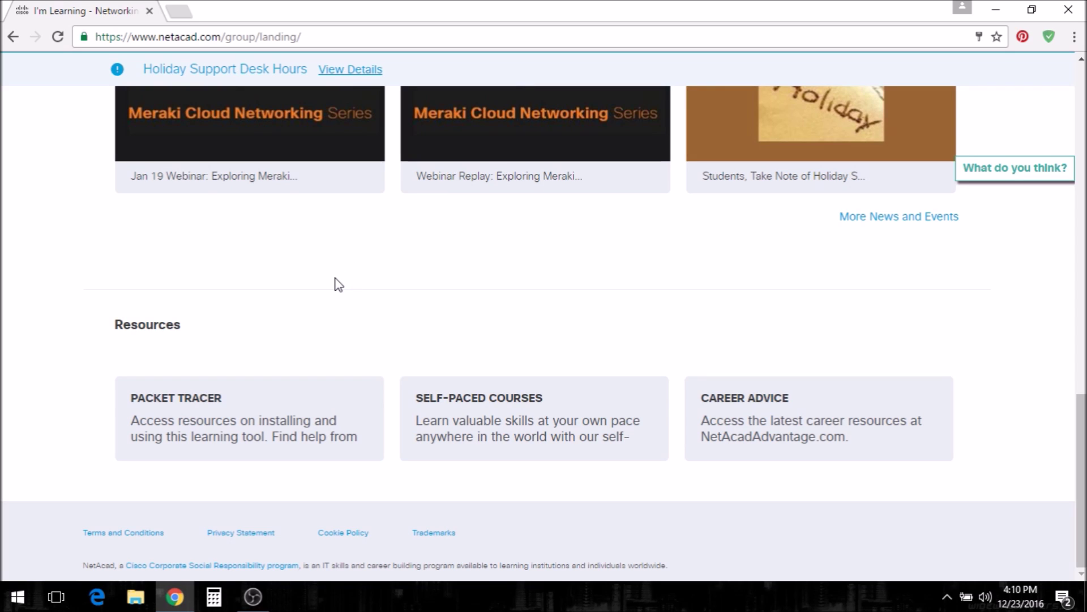
Download the Windows 64 Bit installer from the Packet Tracer resources page, then open File Explorer
{"action": "left_click", "coordinate": [225, 411]}
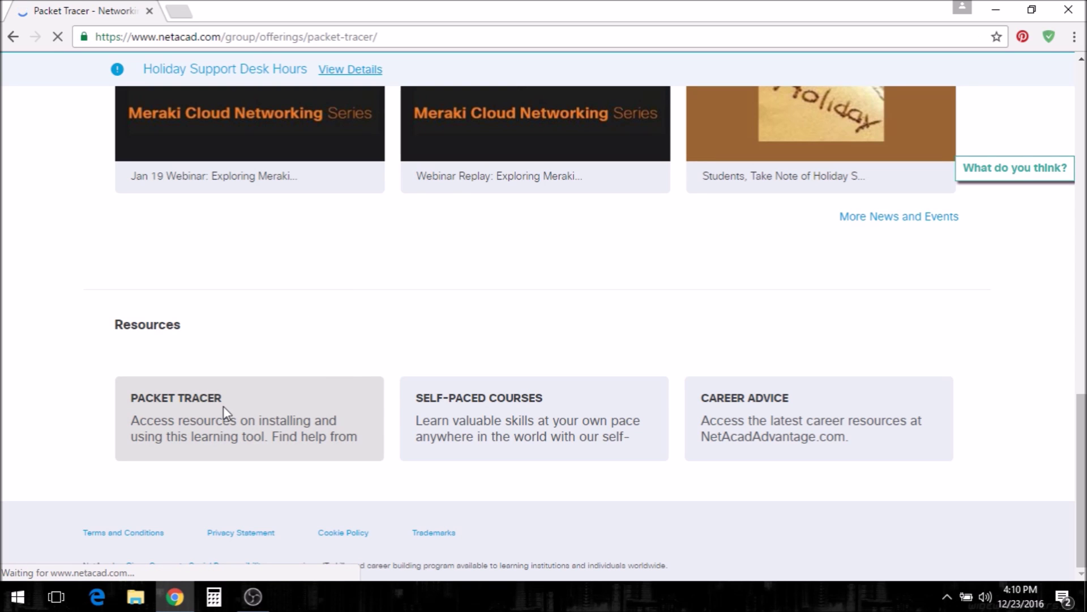
{"action": "scroll", "coordinate": [280, 374], "scroll_direction": "down", "scroll_amount": 2}
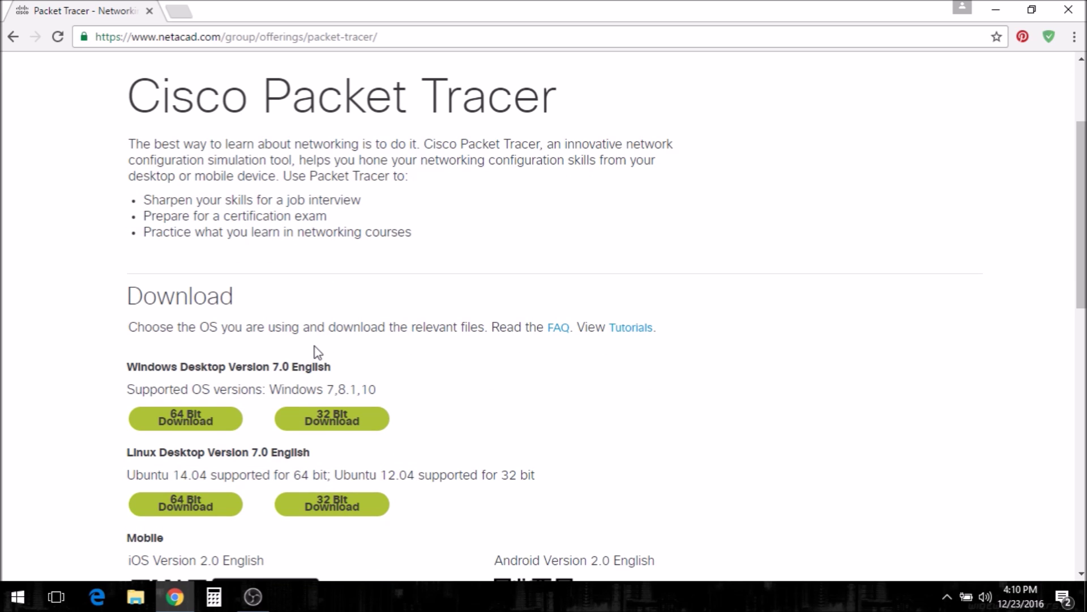
{"action": "scroll", "coordinate": [315, 347], "scroll_direction": "down", "scroll_amount": 1}
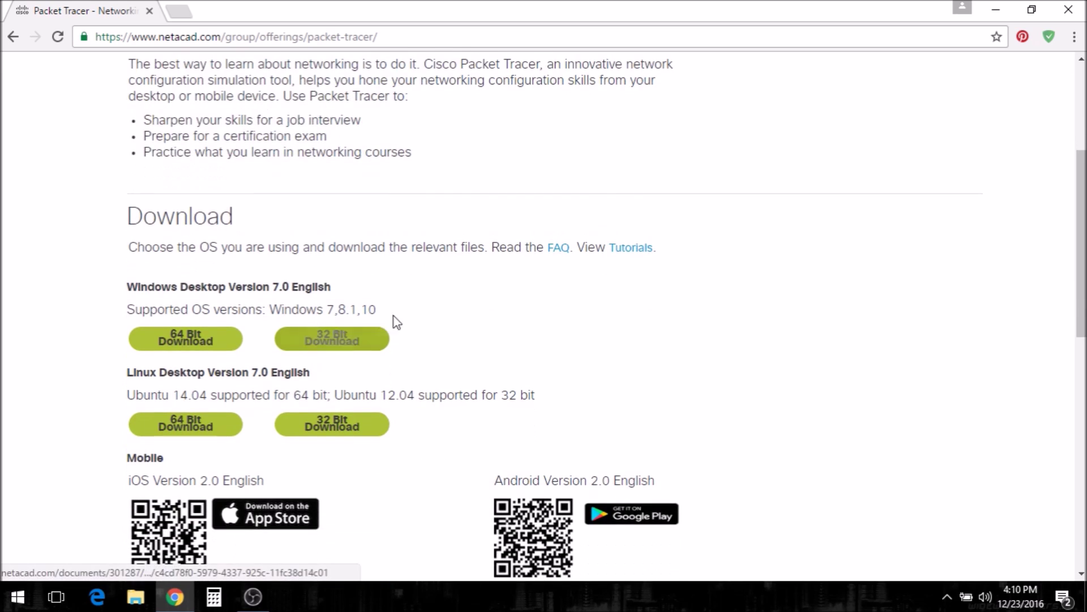
{"action": "scroll", "coordinate": [396, 320], "scroll_direction": "down", "scroll_amount": 1}
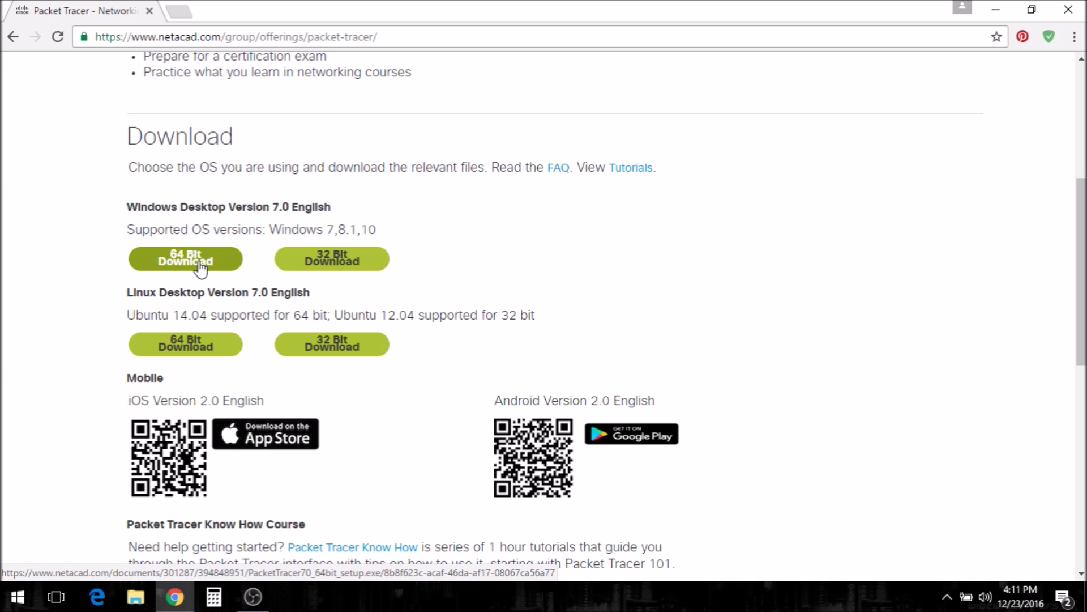
{"action": "left_click", "coordinate": [196, 267]}
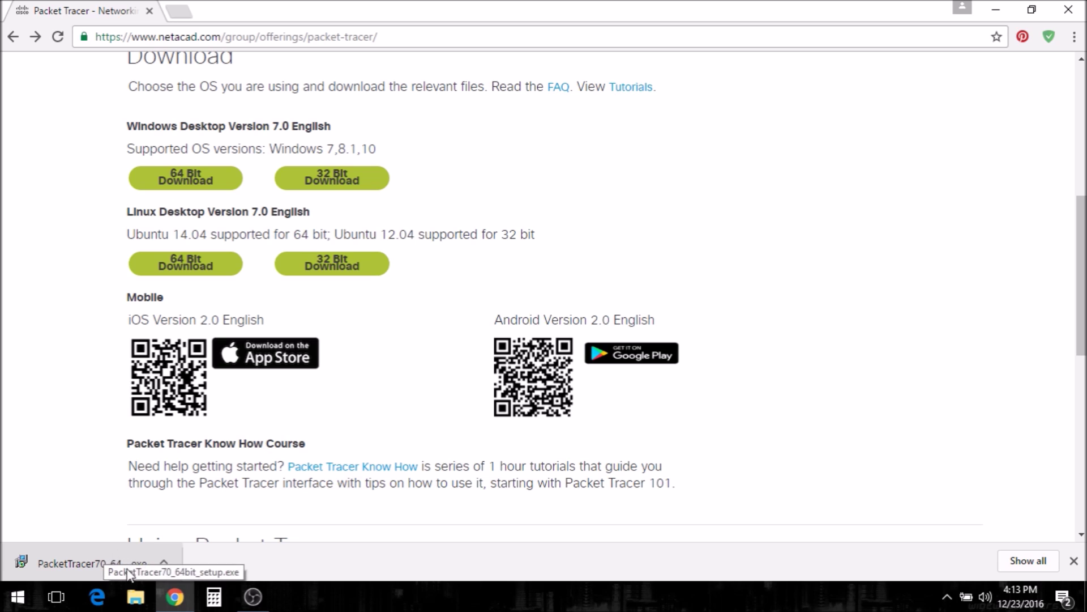
{"action": "left_click", "coordinate": [144, 600]}
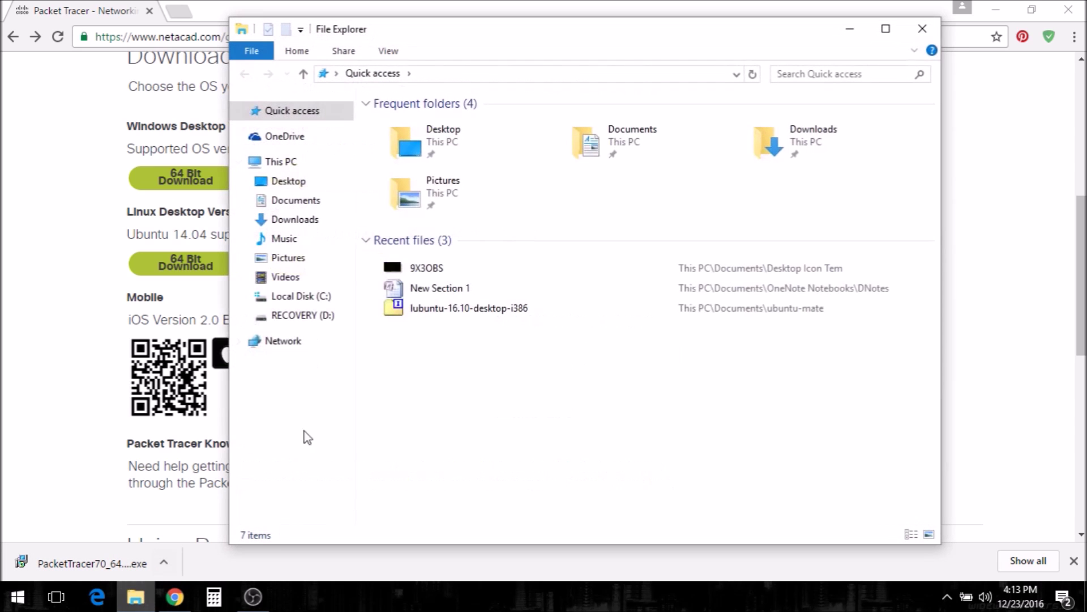
Run PacketTracer70_64bit_setup from the Downloads folder
{"action": "left_click", "coordinate": [295, 220]}
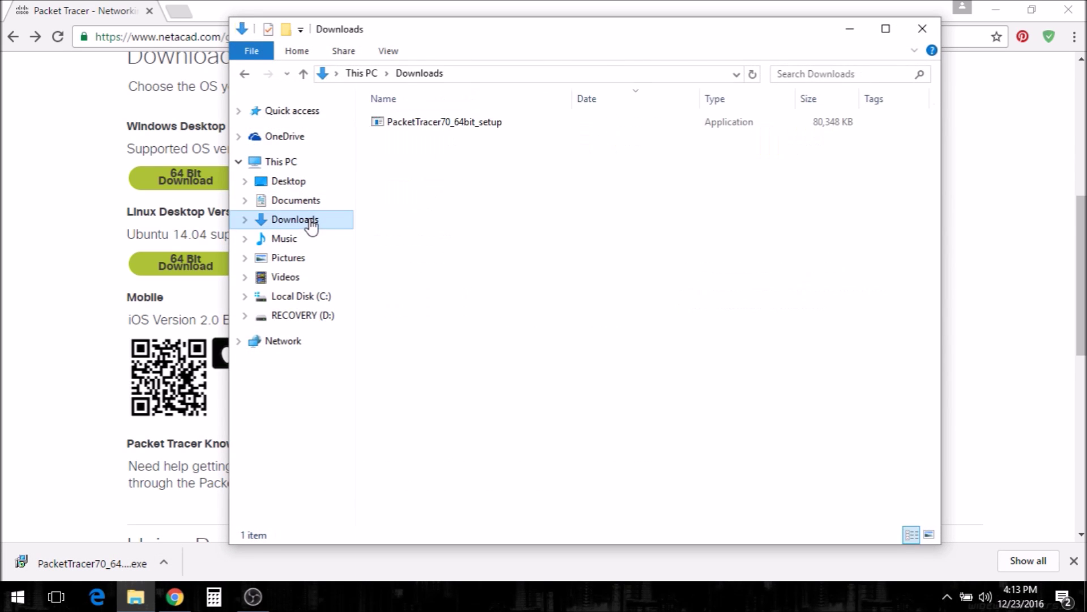
{"action": "double_click", "coordinate": [430, 123]}
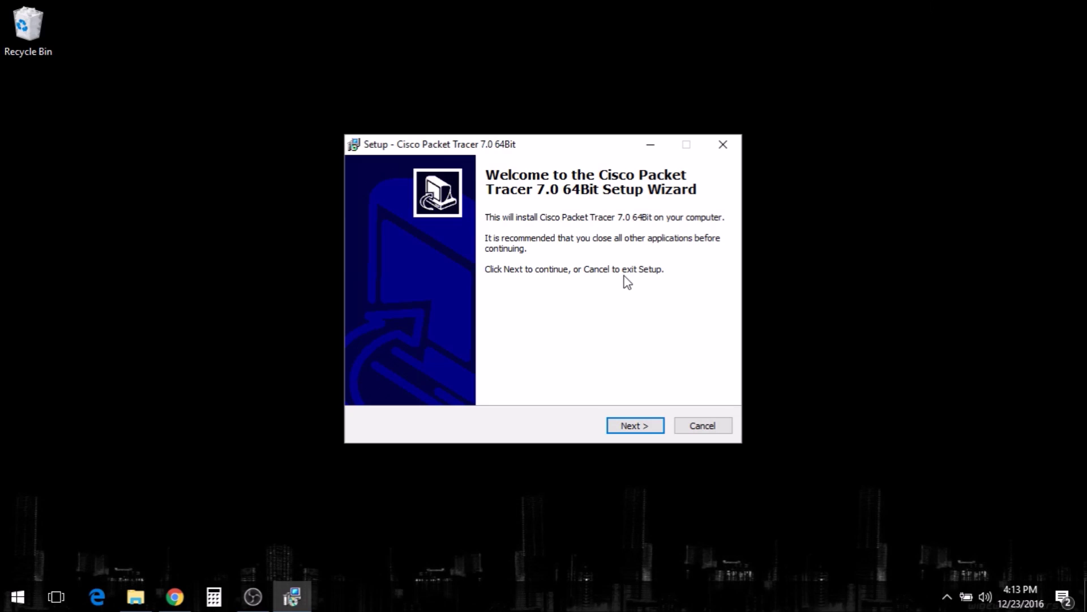
Accept the license, keep default folders and the desktop icon, install, and launch Packet Tracer 7.0
{"action": "left_click_drag", "start_coordinate": [568, 149], "coordinate": [548, 128]}
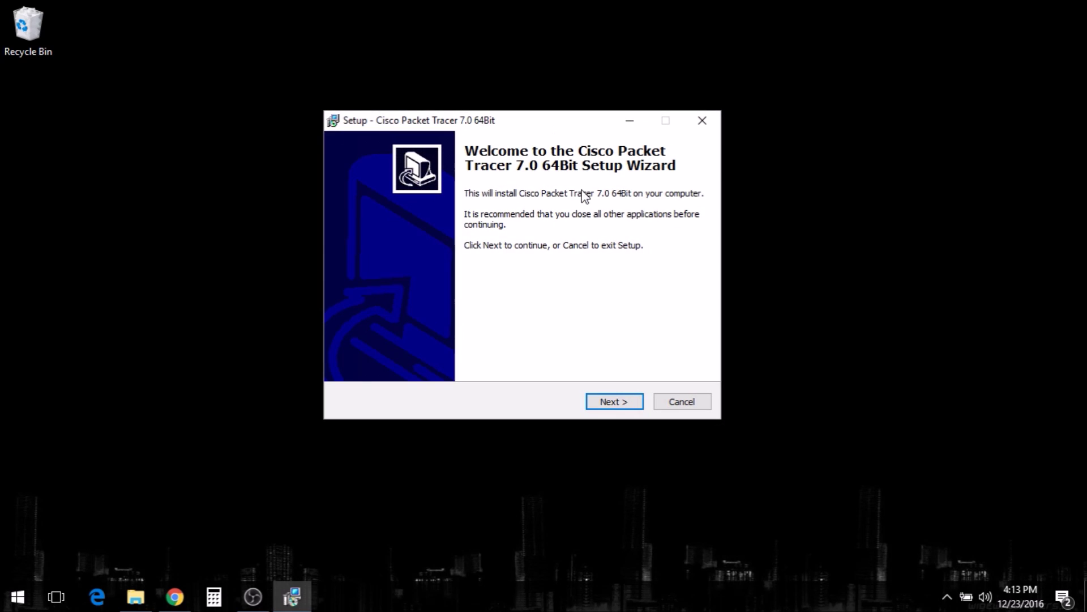
{"action": "left_click", "coordinate": [618, 399]}
{"action": "left_click", "coordinate": [409, 353]}
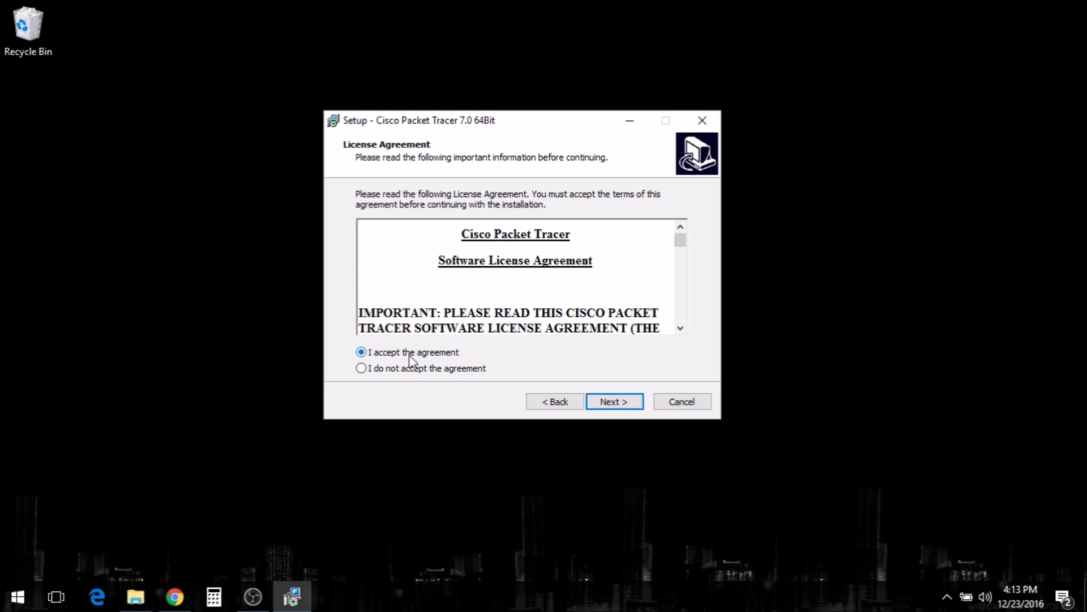
{"action": "left_click", "coordinate": [607, 401]}
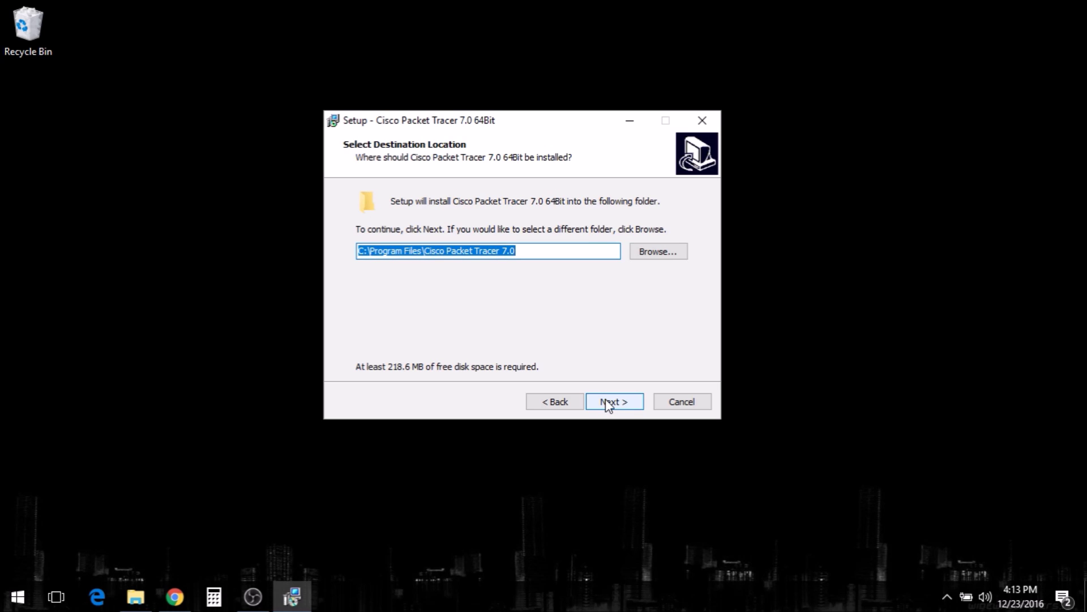
{"action": "left_click", "coordinate": [608, 404]}
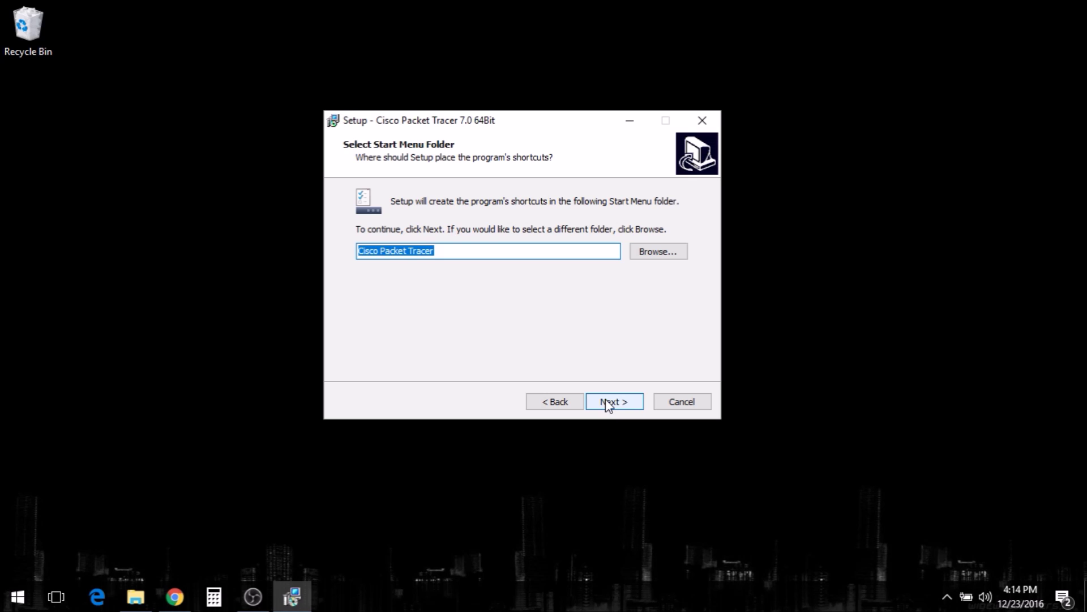
{"action": "left_click", "coordinate": [607, 405]}
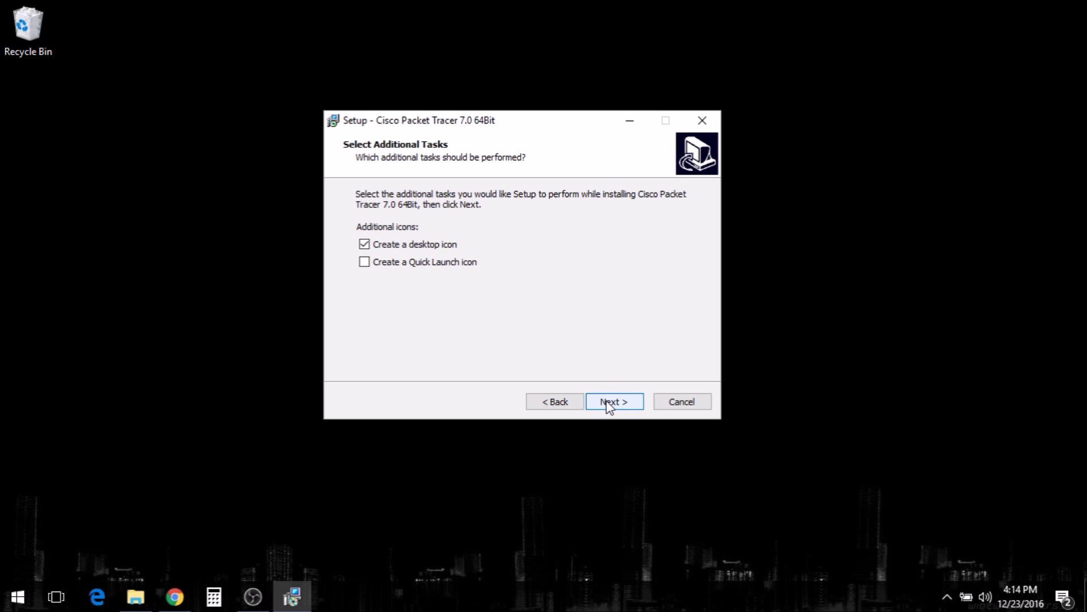
{"action": "left_click", "coordinate": [609, 407]}
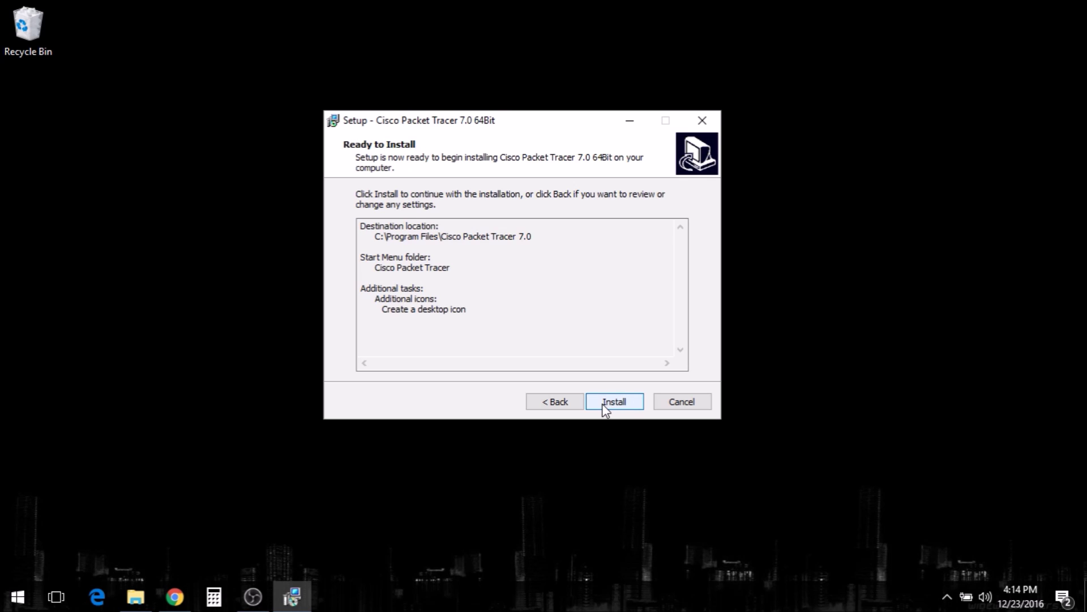
{"action": "left_click", "coordinate": [607, 408]}
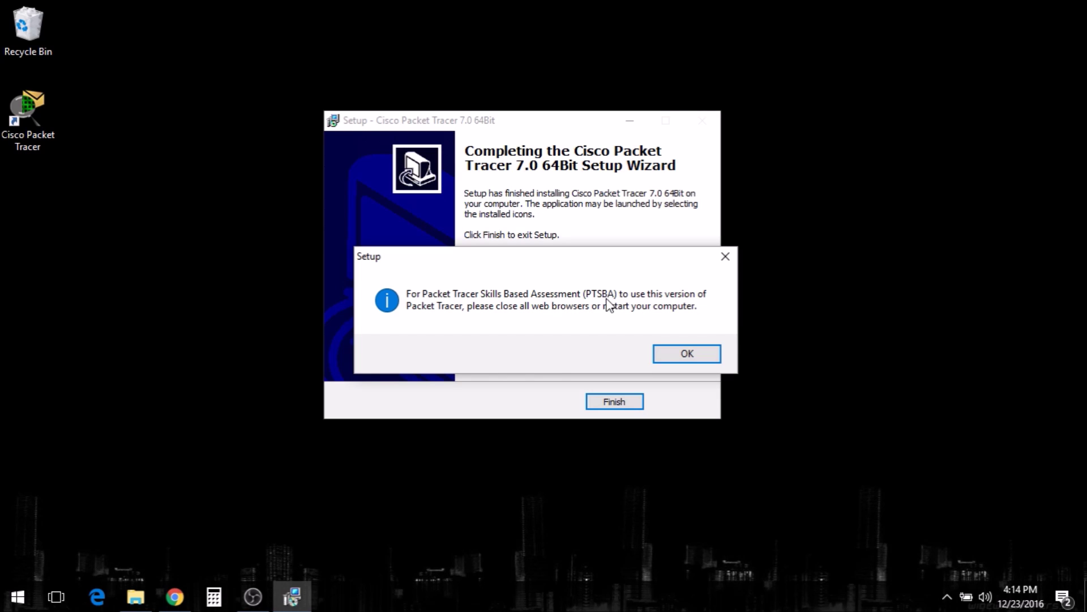
{"action": "left_click", "coordinate": [672, 357]}
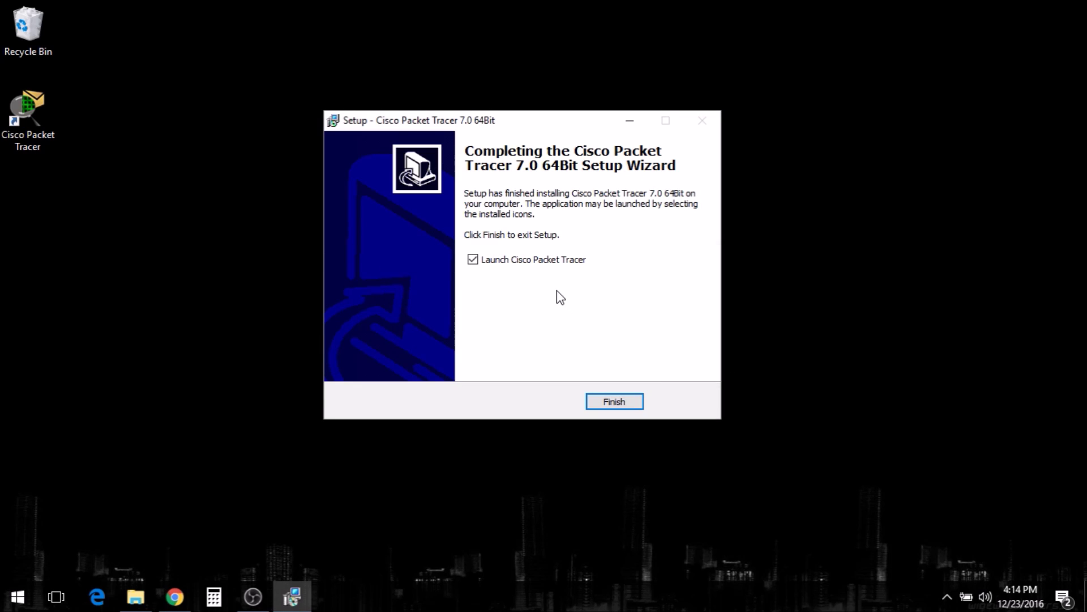
{"action": "left_click", "coordinate": [630, 403]}
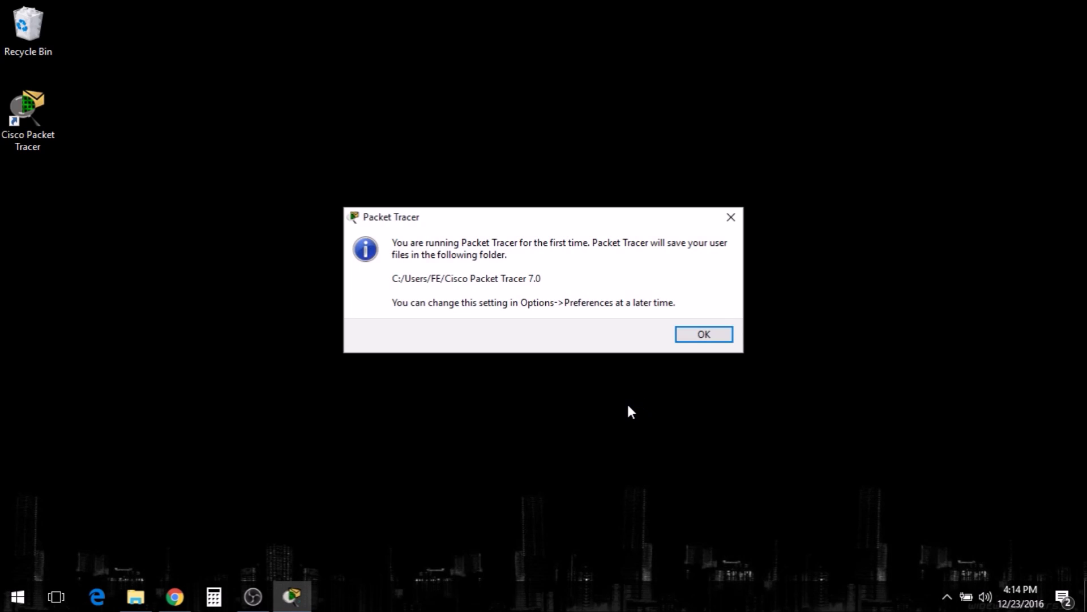
Acknowledge the user-files folder notice, then restore and move the login window down
{"action": "left_click", "coordinate": [688, 338]}
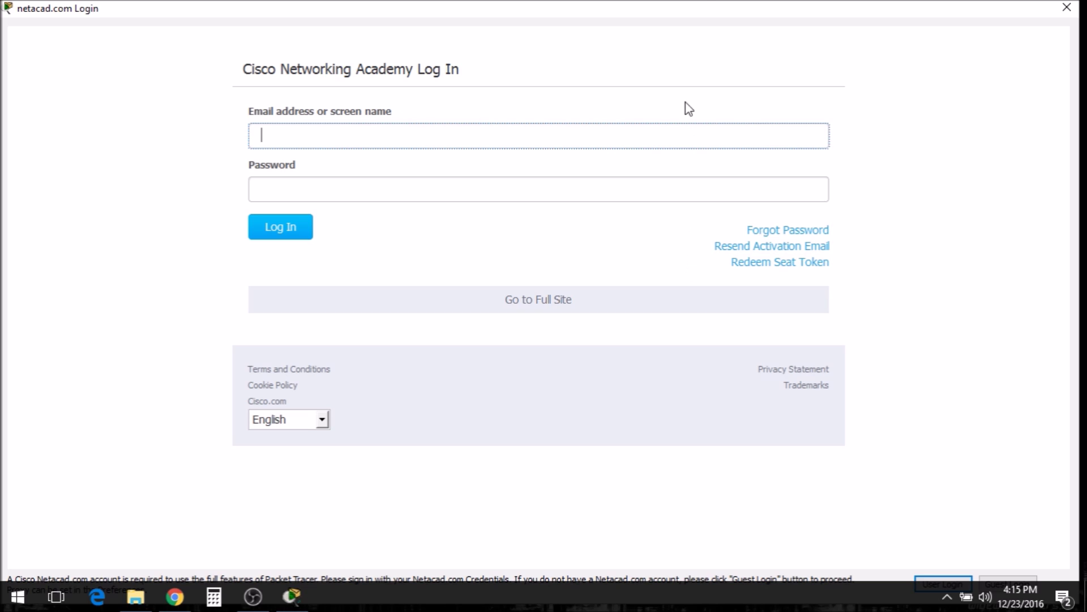
{"action": "double_click", "coordinate": [702, 6]}
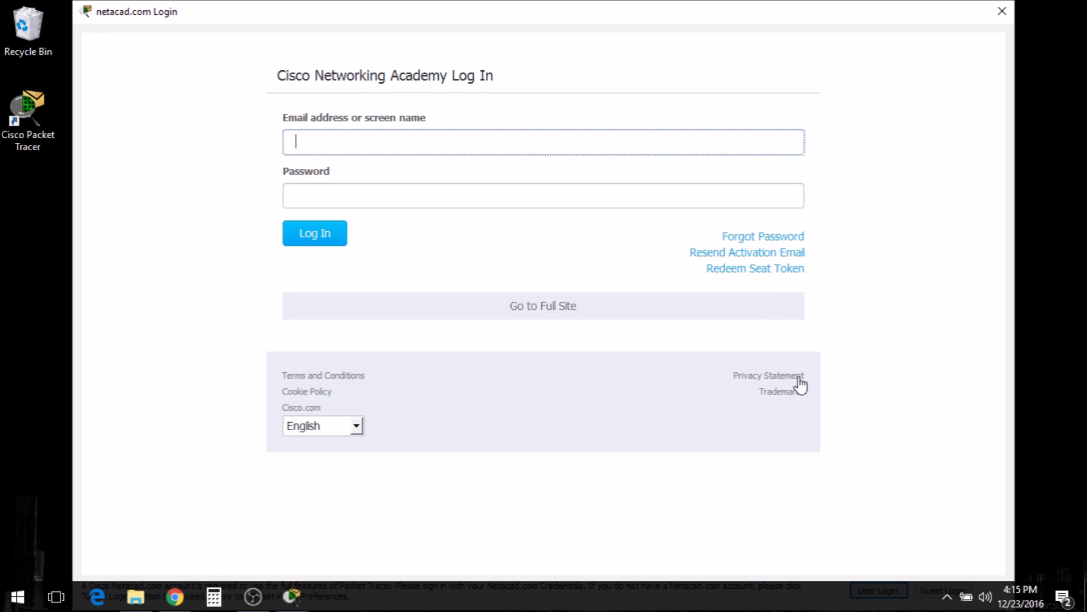
{"action": "mouse_move", "coordinate": [839, 7]}
{"action": "left_mouse_down"}
{"action": "mouse_move", "coordinate": [838, 80]}
{"action": "mouse_move", "coordinate": [801, 32]}
{"action": "left_mouse_up"}
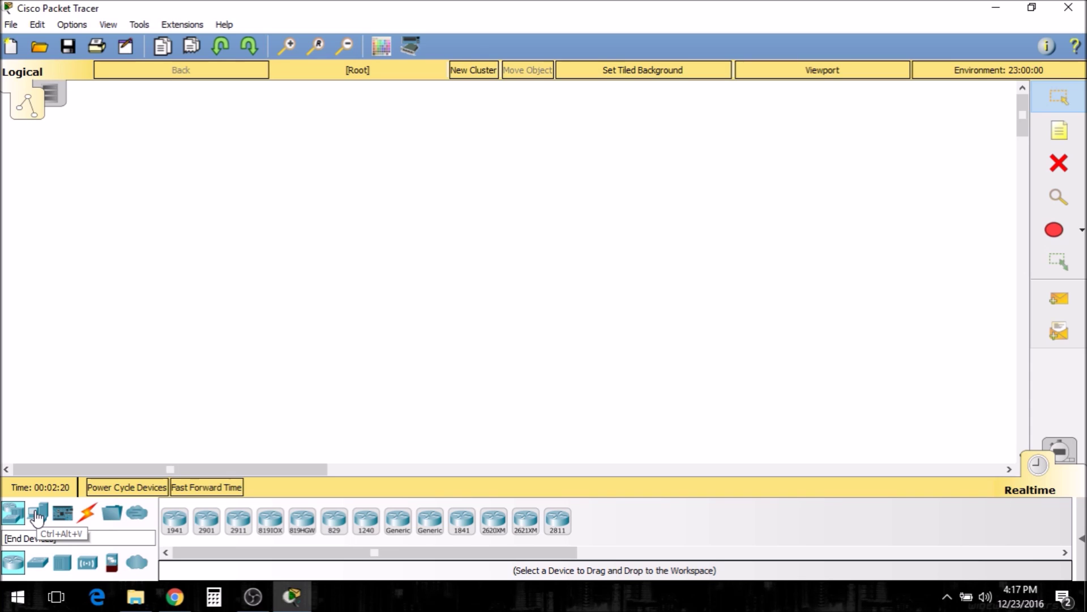
Browse the End Devices, Home, Smart City, Power Grid and Industrial groups, then show router models
{"action": "left_click", "coordinate": [42, 517]}
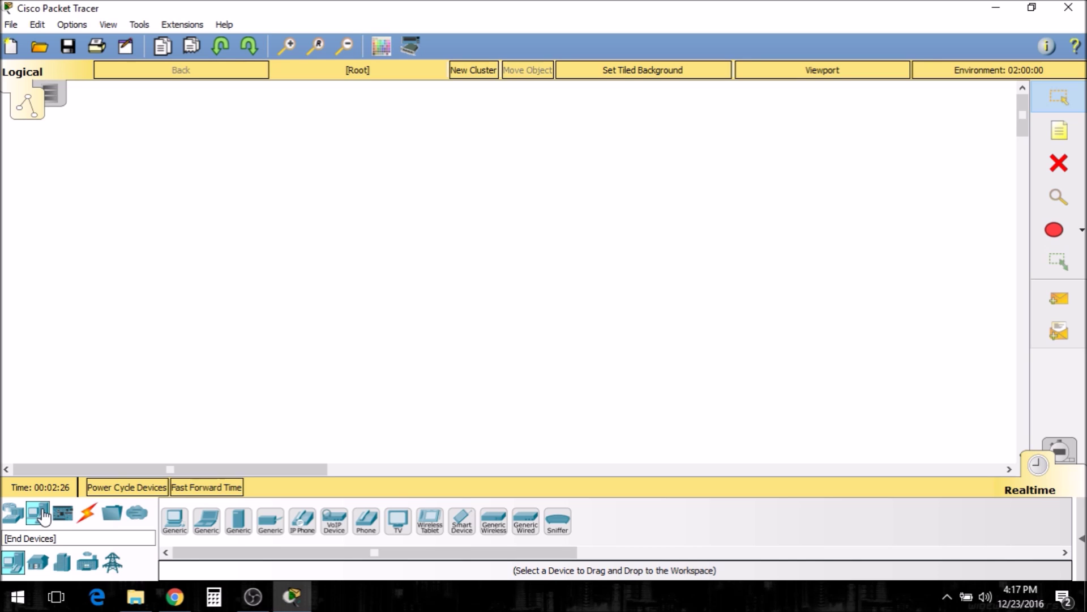
{"action": "left_click", "coordinate": [38, 562]}
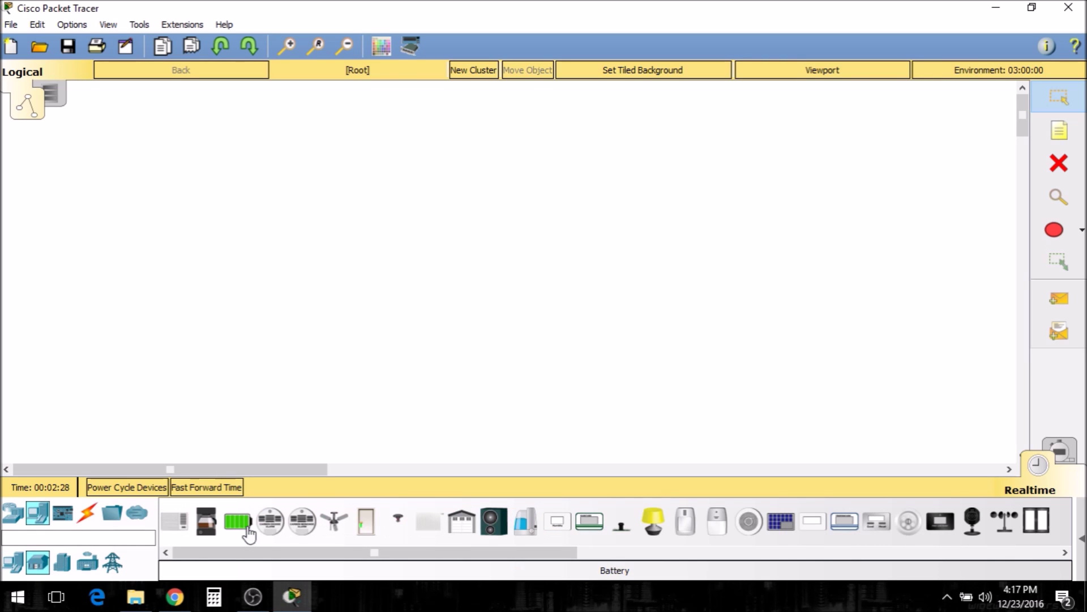
{"action": "left_click", "coordinate": [67, 564]}
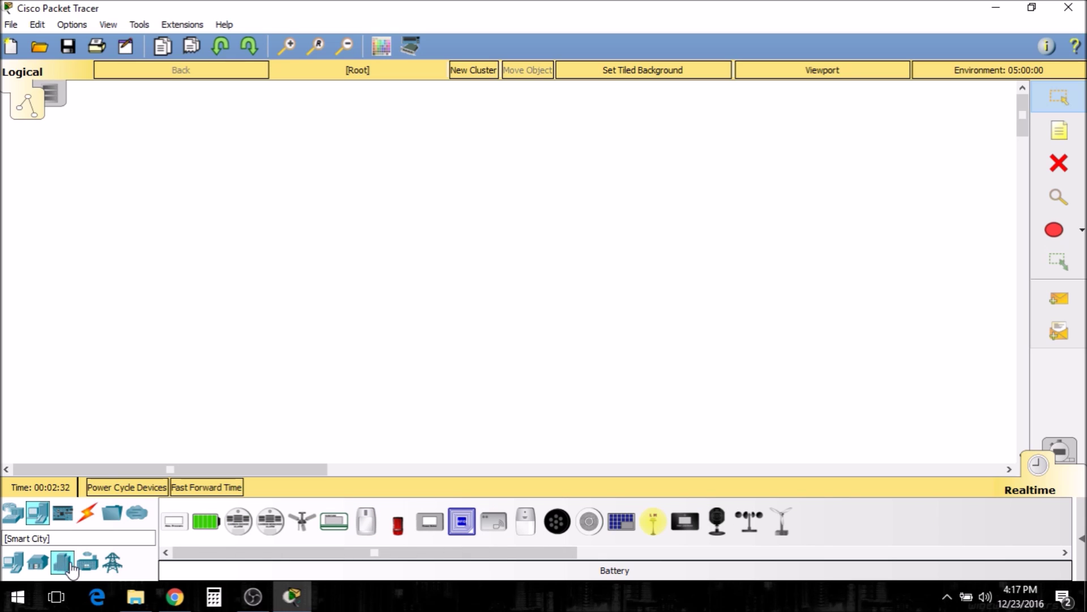
{"action": "left_click", "coordinate": [87, 564]}
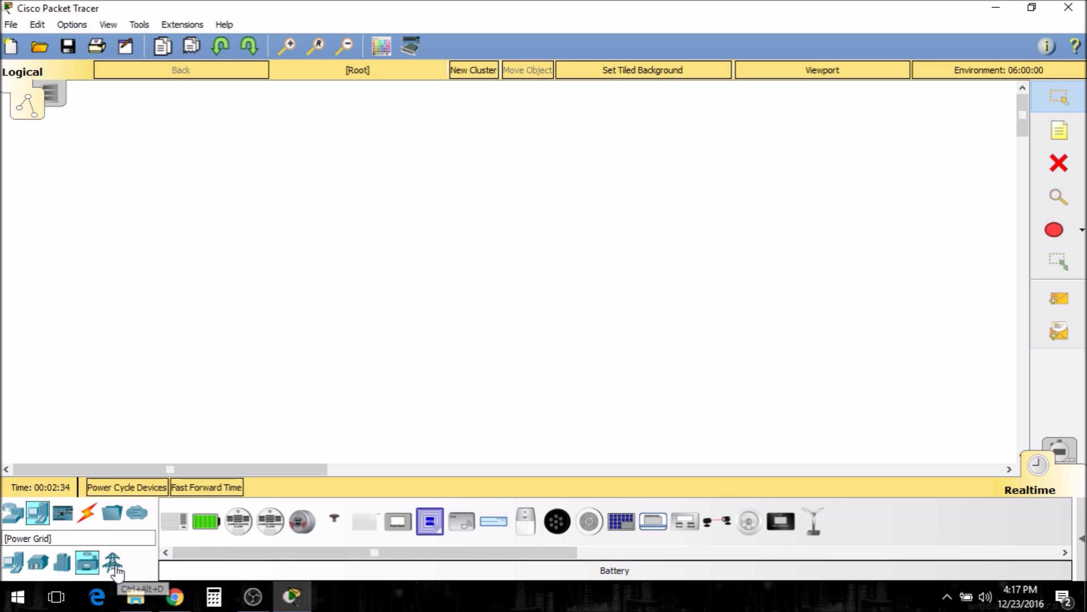
{"action": "left_click", "coordinate": [112, 563]}
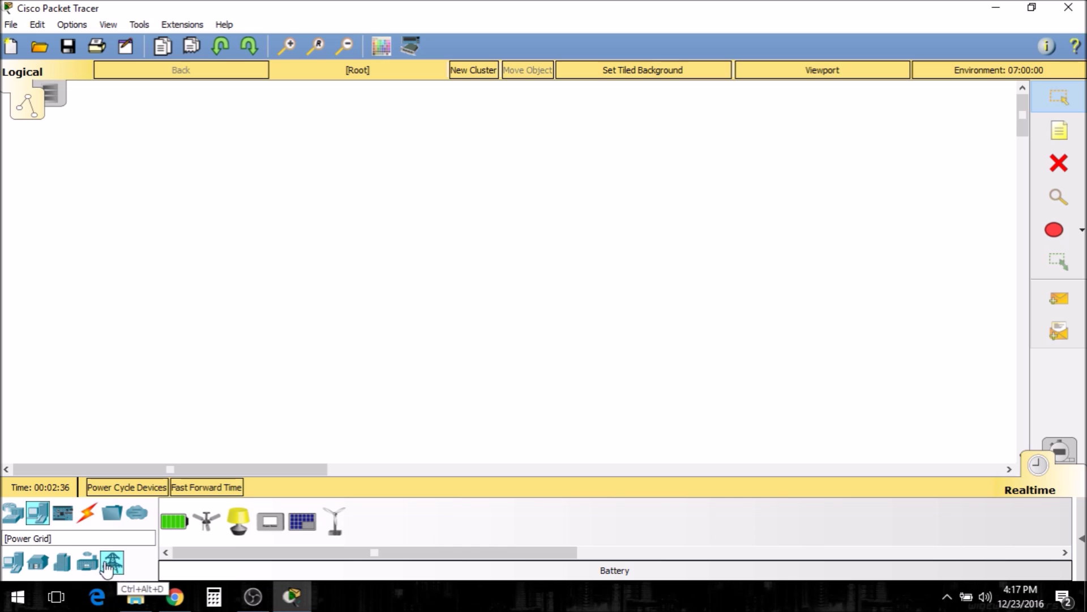
{"action": "left_click", "coordinate": [89, 564]}
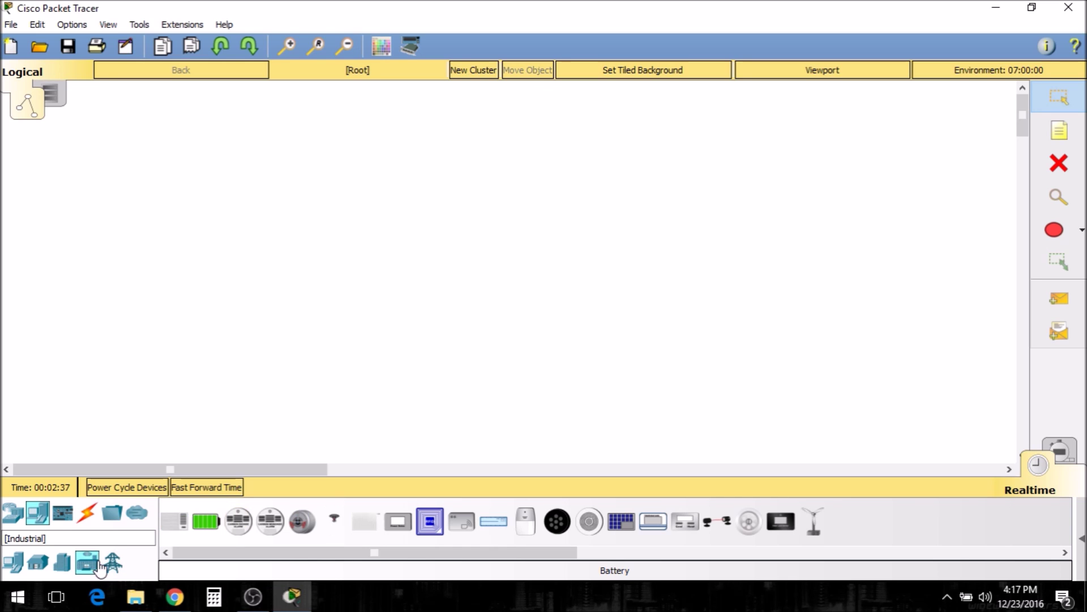
{"action": "left_click", "coordinate": [64, 565]}
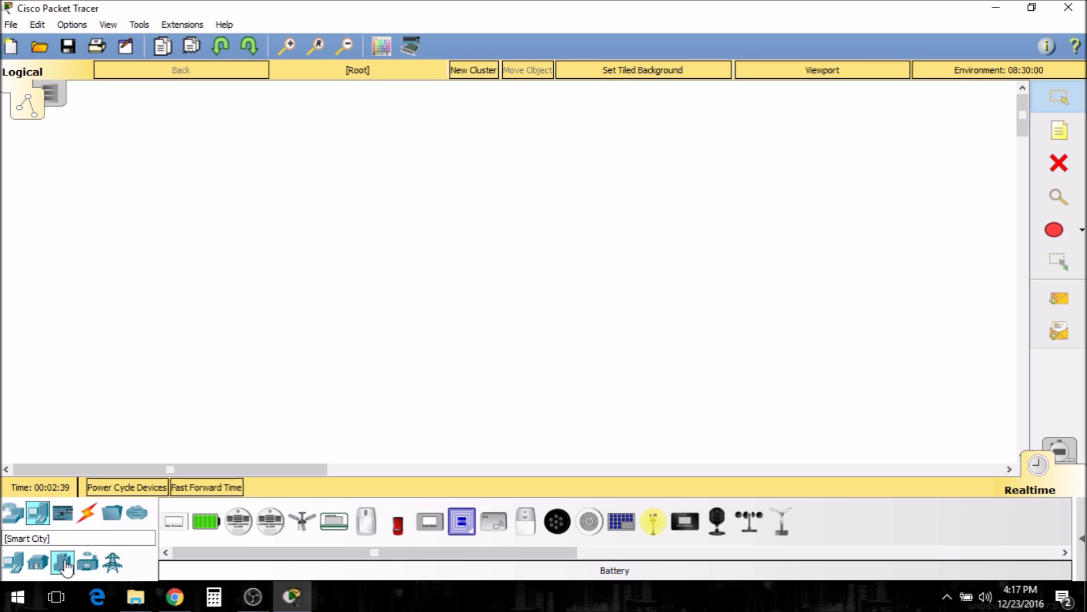
{"action": "left_click", "coordinate": [17, 564]}
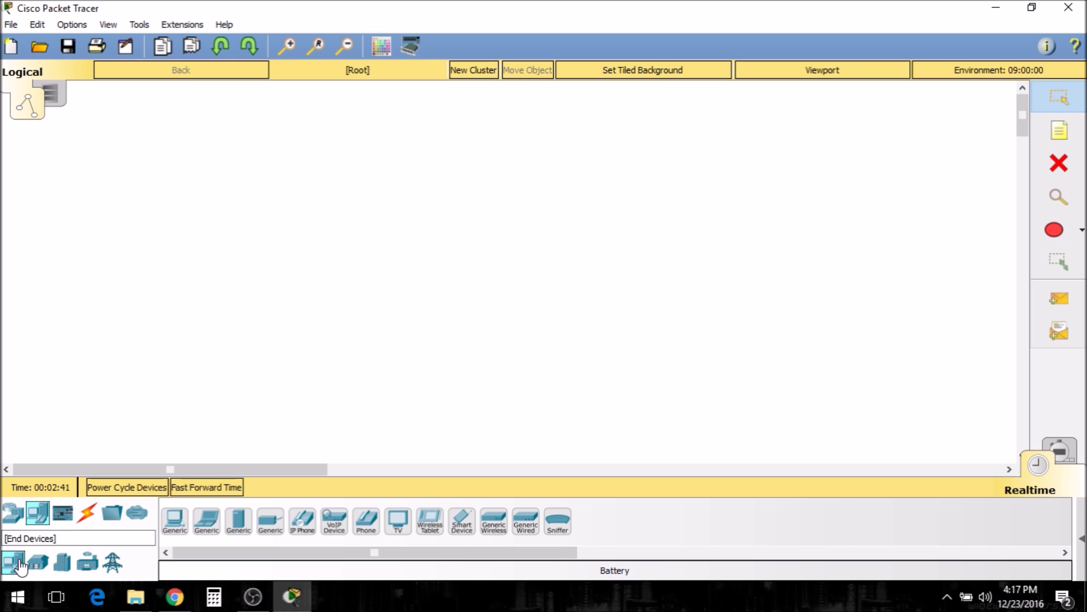
{"action": "left_click", "coordinate": [13, 513]}
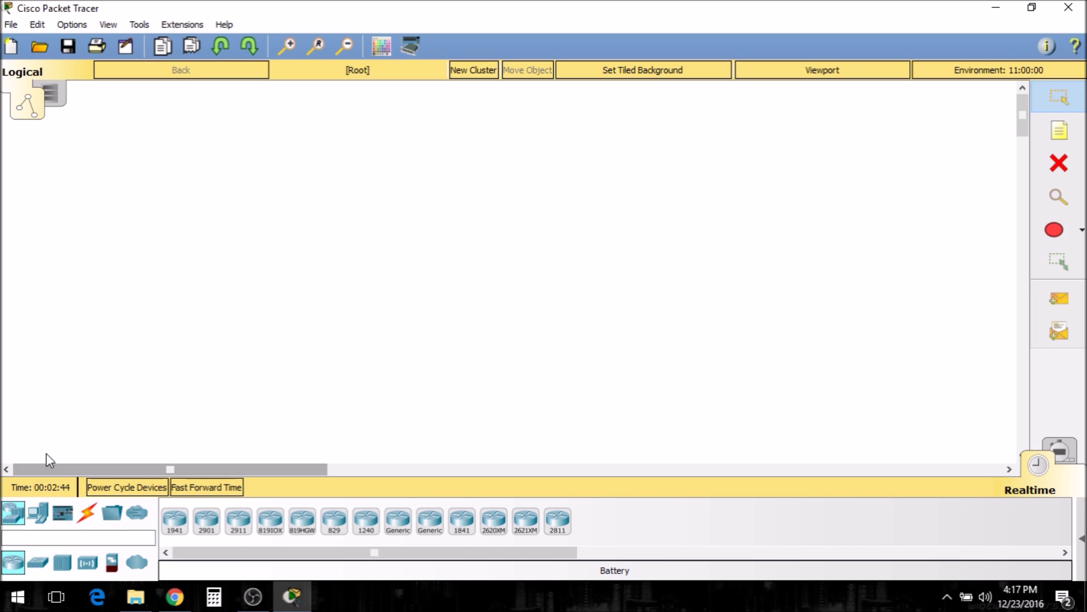
{"action": "left_click", "coordinate": [73, 24]}
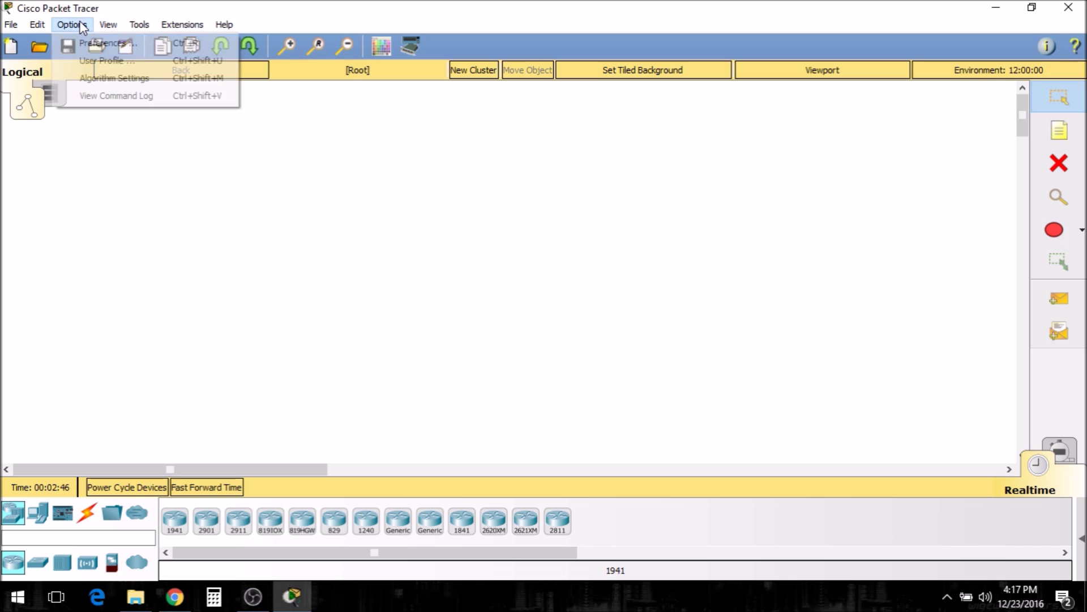
{"action": "left_click", "coordinate": [213, 442]}
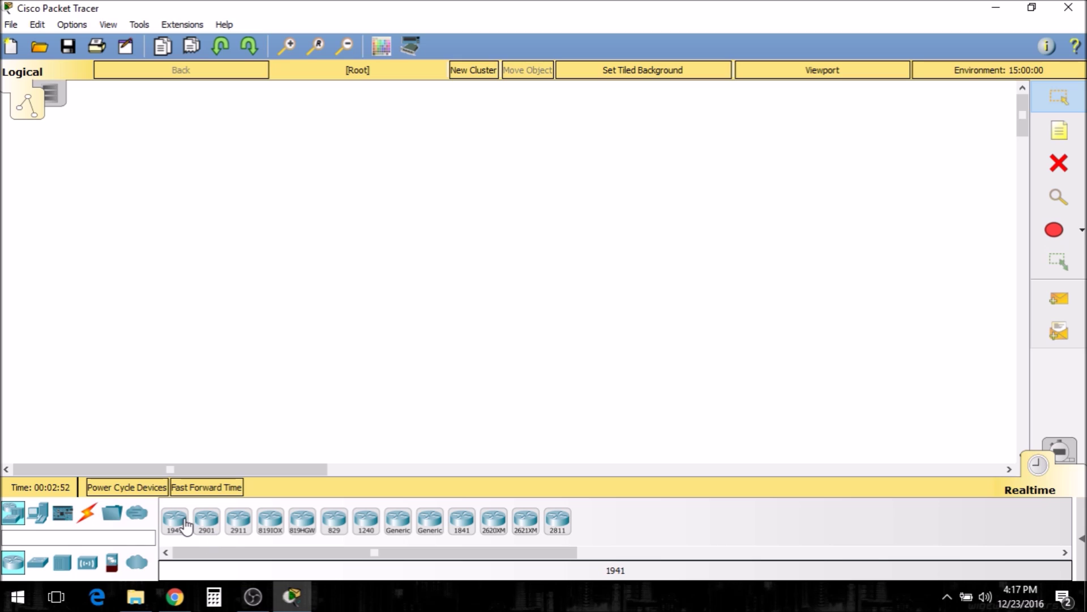
Place and arrange a 1941 router, a 2960 switch and a 3560 multilayer switch
{"action": "left_click_drag", "start_coordinate": [185, 526], "coordinate": [490, 263]}
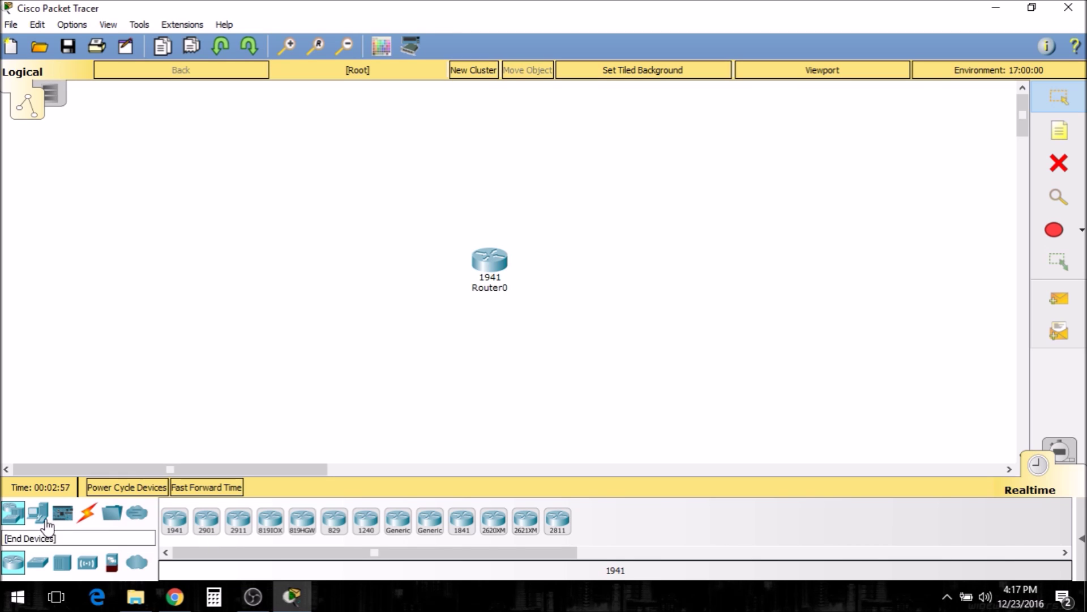
{"action": "left_click", "coordinate": [38, 563]}
{"action": "left_click_drag", "start_coordinate": [174, 520], "coordinate": [291, 340]}
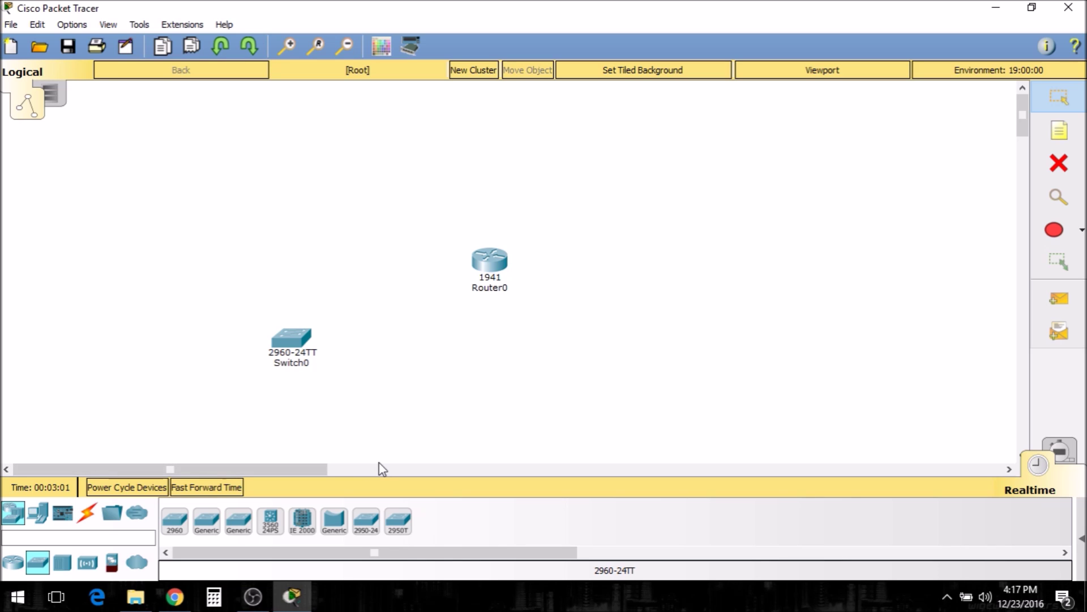
{"action": "left_click_drag", "start_coordinate": [270, 521], "coordinate": [380, 309]}
{"action": "left_click_drag", "start_coordinate": [369, 261], "coordinate": [368, 262]}
{"action": "left_click_drag", "start_coordinate": [489, 256], "coordinate": [469, 219]}
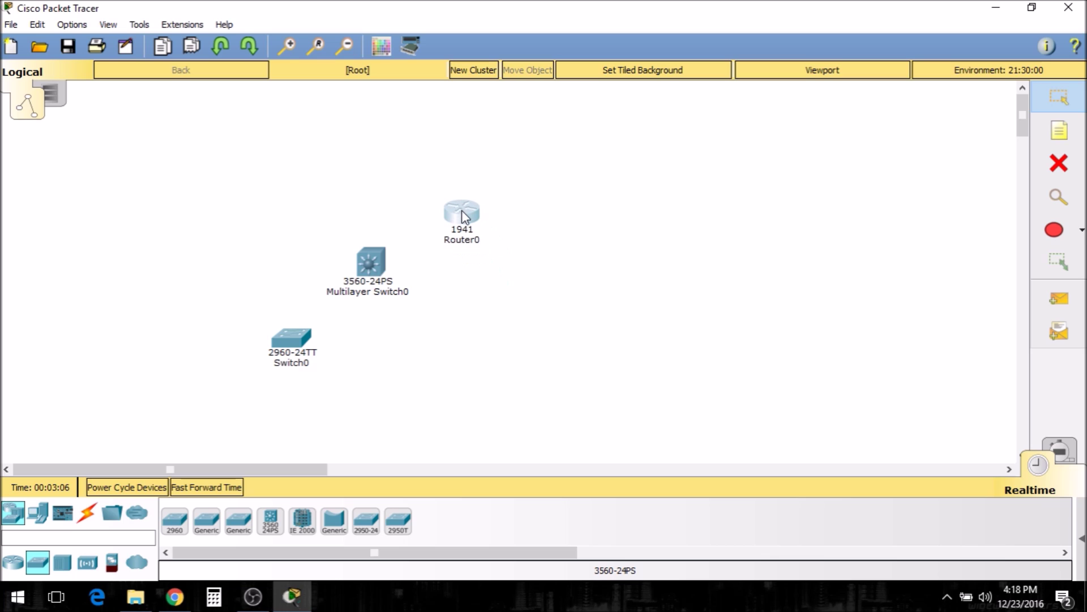
{"action": "left_click_drag", "start_coordinate": [388, 278], "coordinate": [392, 260]}
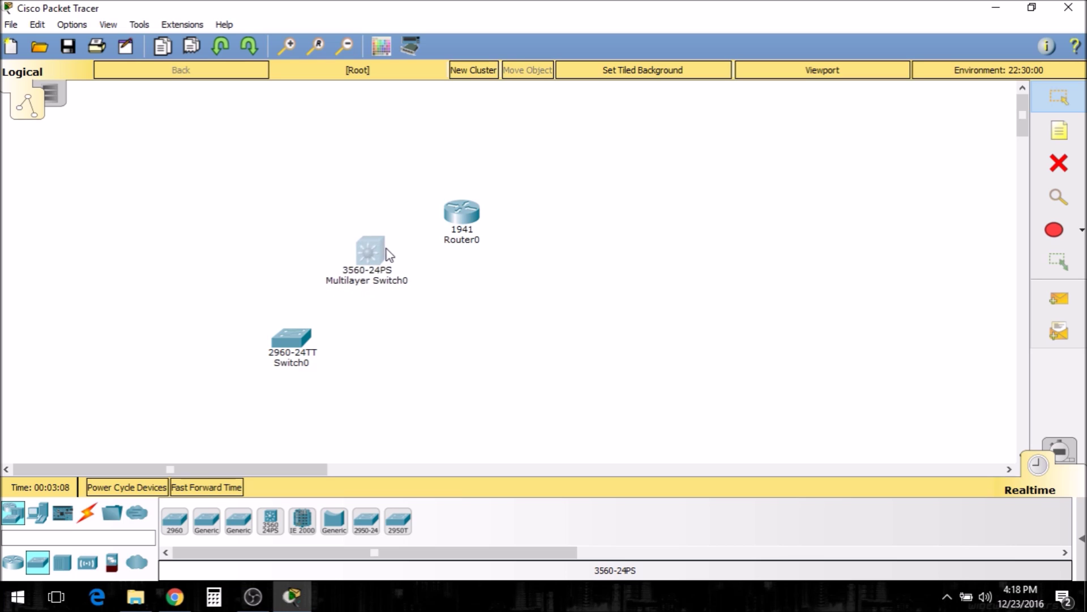
Add PC0 and cable its FastEthernet0 to Switch0 with copper straight-through, then reposition devices
{"action": "left_click", "coordinate": [37, 512]}
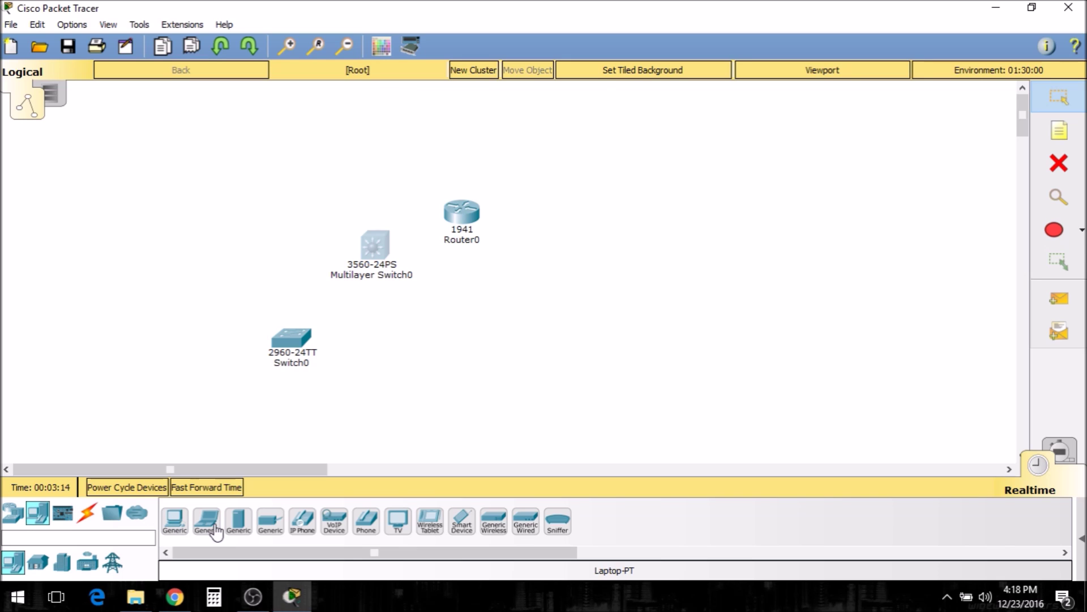
{"action": "left_click_drag", "start_coordinate": [177, 521], "coordinate": [226, 390]}
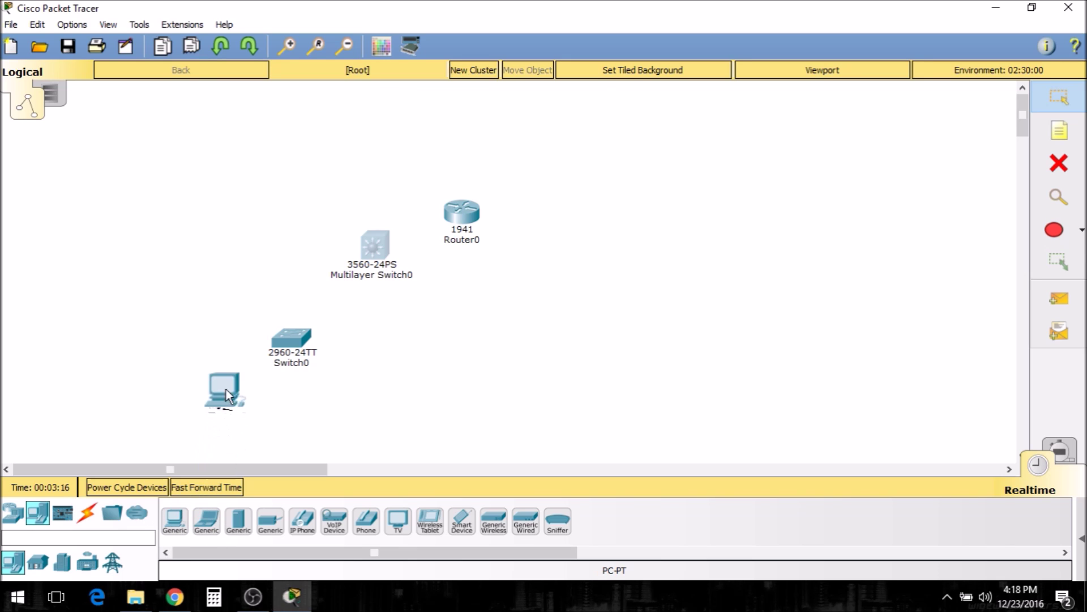
{"action": "left_click", "coordinate": [86, 514]}
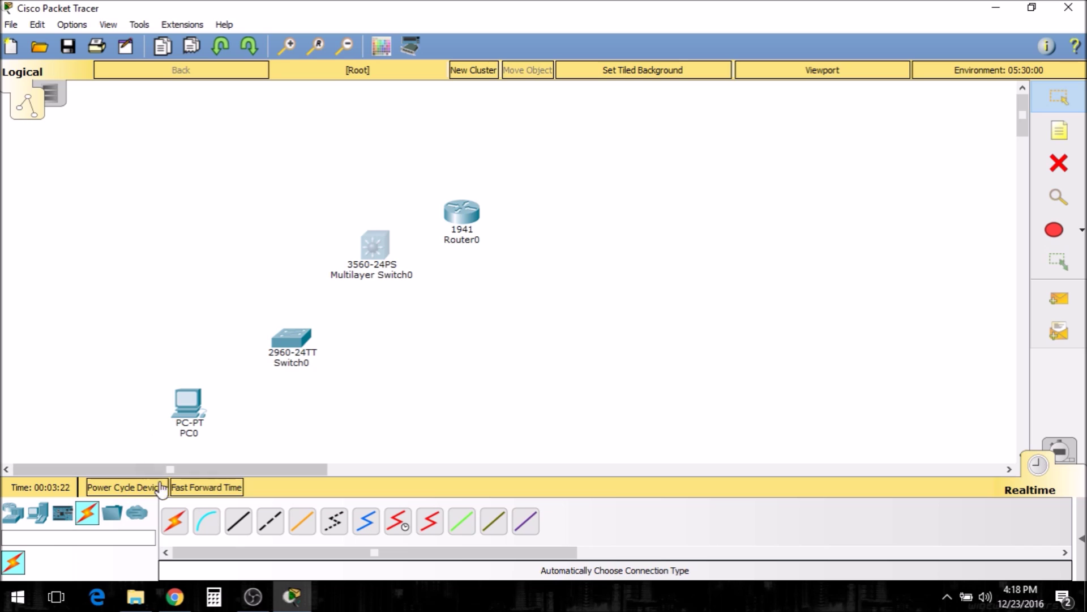
{"action": "left_click", "coordinate": [238, 520]}
{"action": "left_click", "coordinate": [197, 401]}
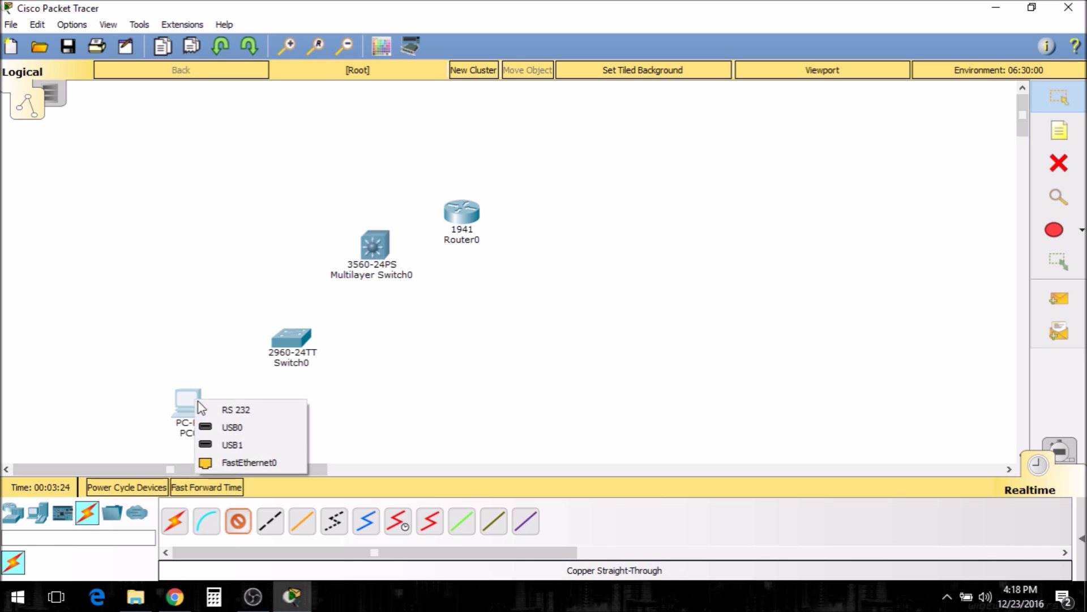
{"action": "left_click", "coordinate": [236, 461]}
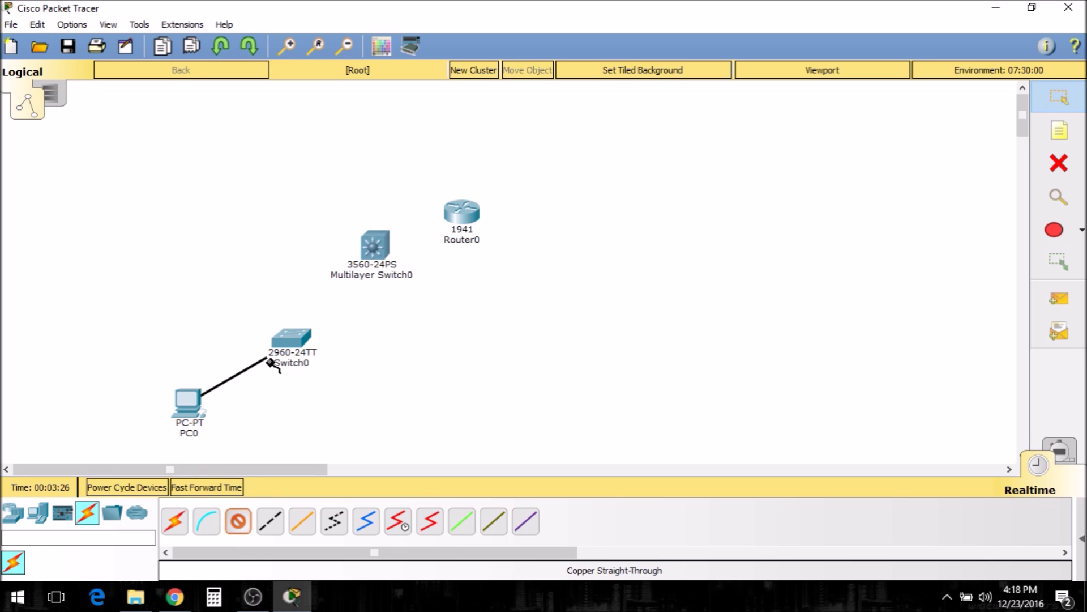
{"action": "left_click", "coordinate": [278, 344]}
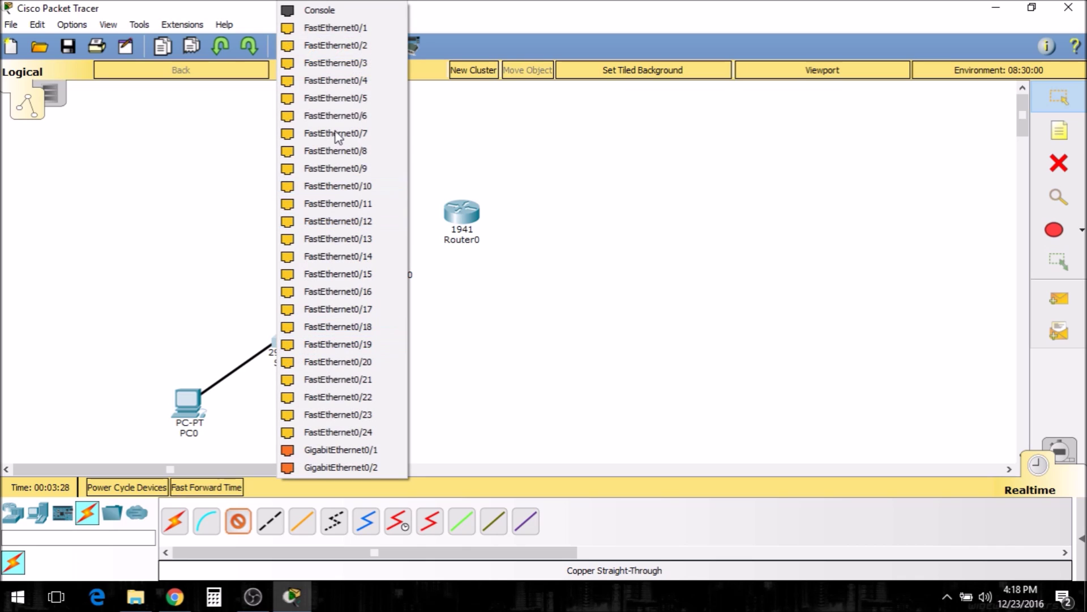
{"action": "left_click", "coordinate": [339, 28]}
{"action": "mouse_move", "coordinate": [302, 349]}
{"action": "left_mouse_down"}
{"action": "mouse_move", "coordinate": [341, 361]}
{"action": "mouse_move", "coordinate": [354, 396]}
{"action": "left_mouse_up"}
{"action": "left_click_drag", "start_coordinate": [480, 212], "coordinate": [462, 365]}
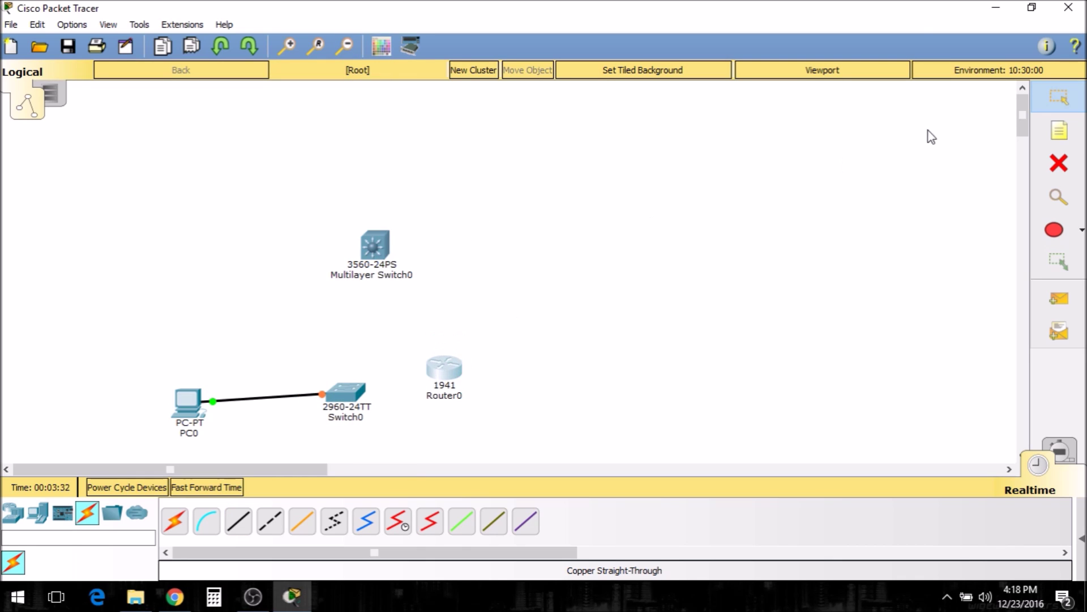
Delete Multilayer Switch0 and realign PC0, Switch0 and Router0 near the canvas centre
{"action": "left_click", "coordinate": [1059, 162]}
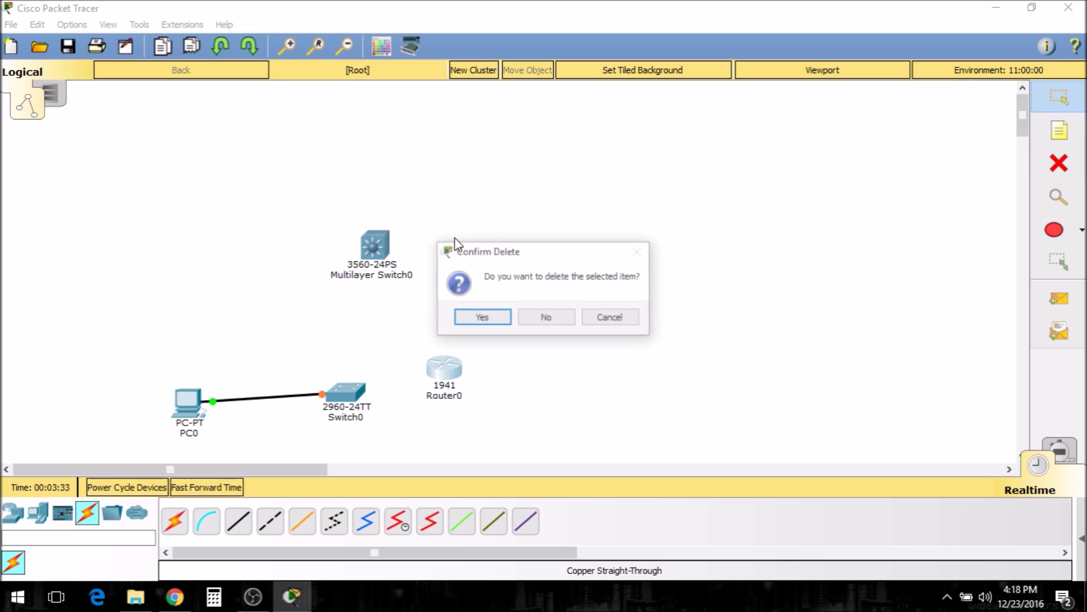
{"action": "left_click", "coordinate": [610, 317]}
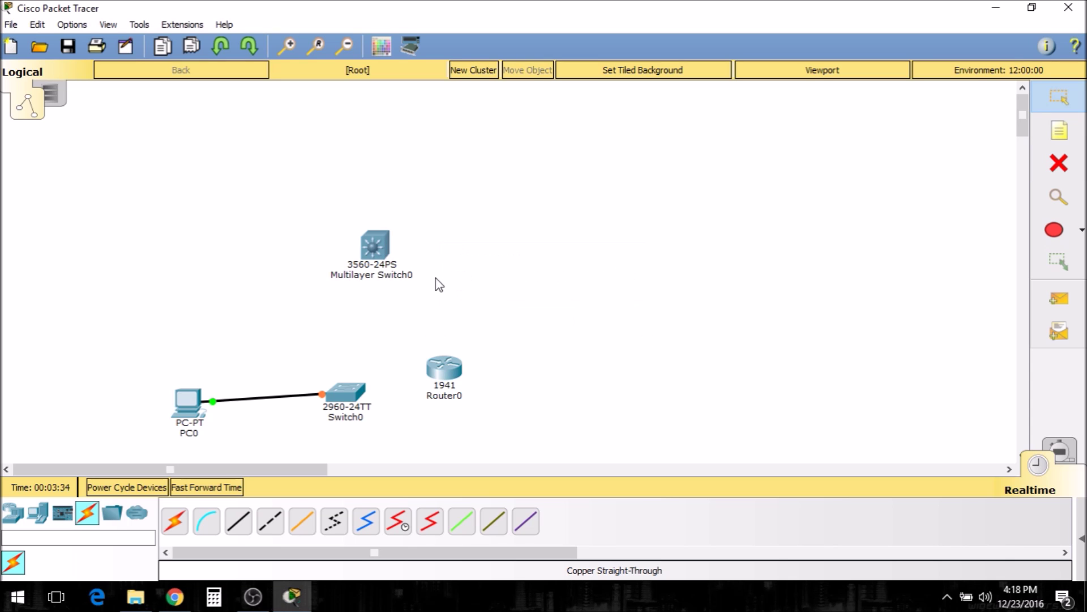
{"action": "left_click", "coordinate": [1059, 166]}
{"action": "left_click", "coordinate": [375, 244]}
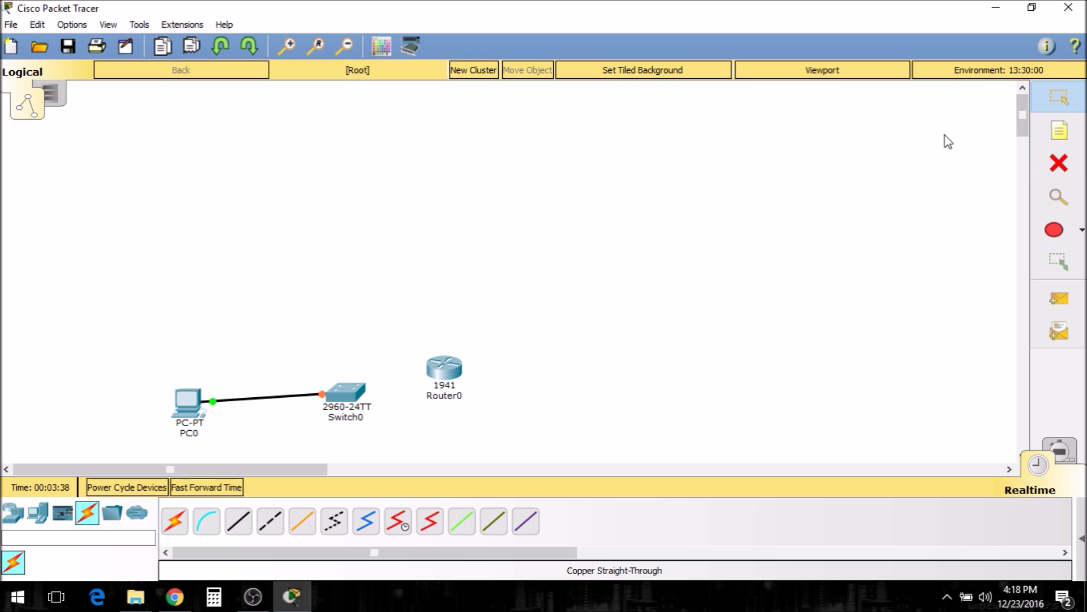
{"action": "left_click_drag", "start_coordinate": [525, 419], "coordinate": [128, 325]}
{"action": "left_click_drag", "start_coordinate": [183, 386], "coordinate": [207, 243]}
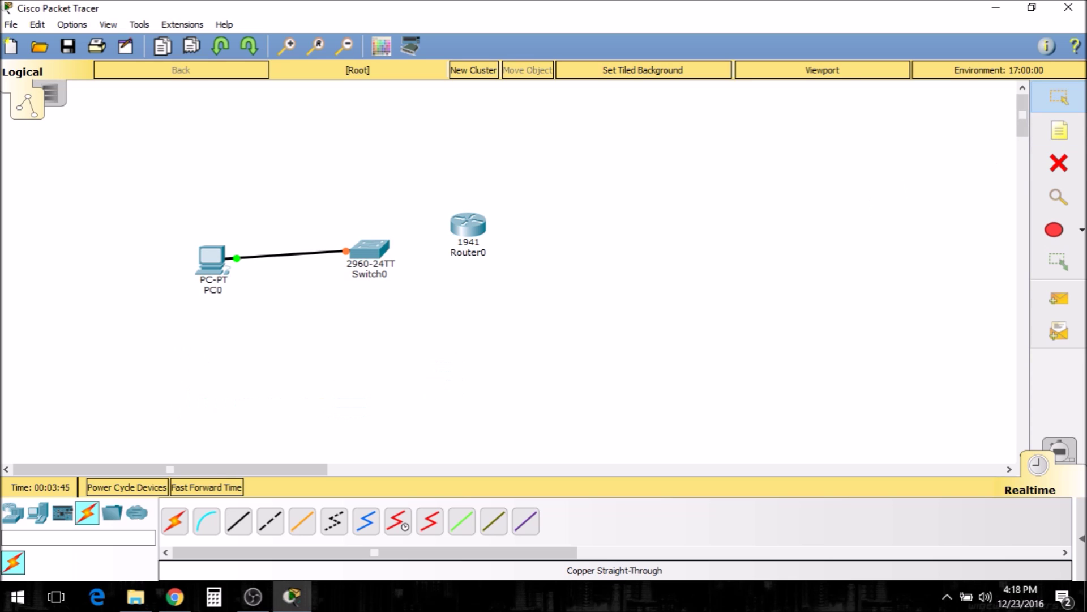
{"action": "left_click_drag", "start_coordinate": [381, 245], "coordinate": [359, 252]}
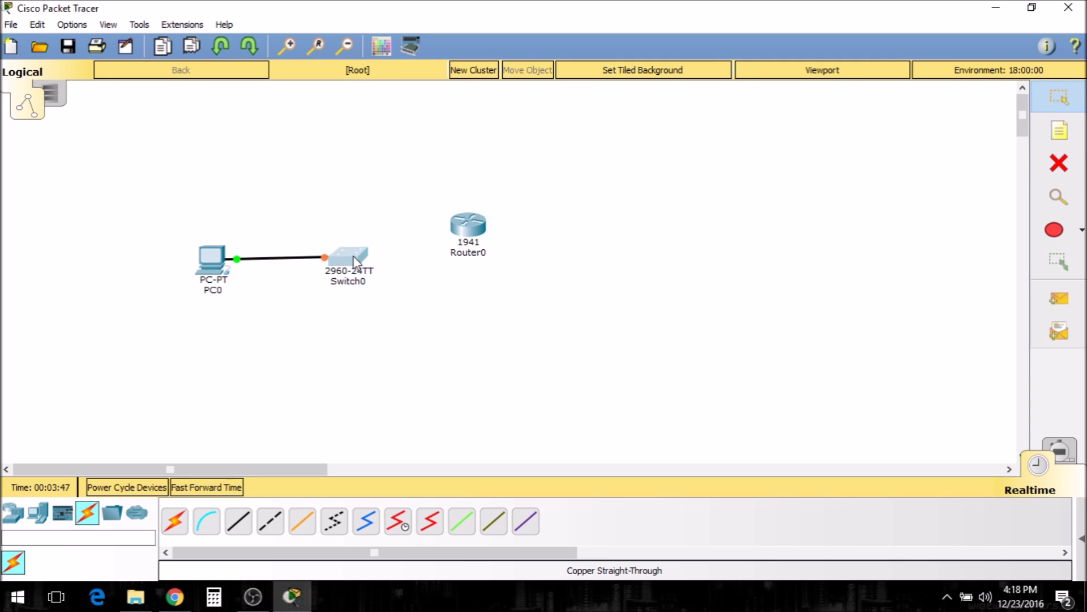
{"action": "left_click_drag", "start_coordinate": [459, 255], "coordinate": [452, 282]}
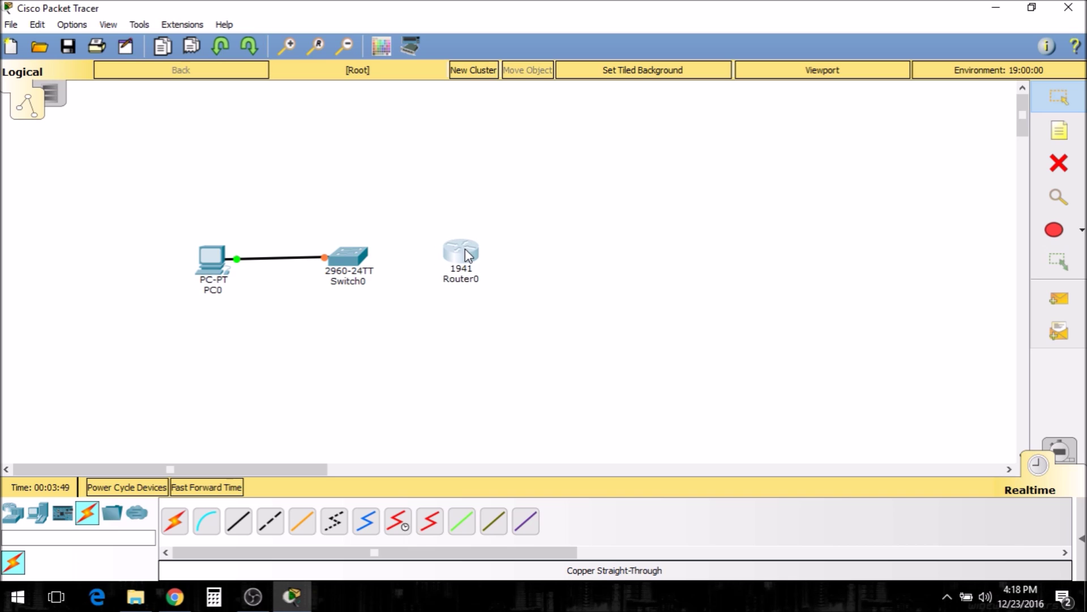
Run a copper straight-through cable from a Switch0 port to Router0 GigabitEthernet0/0; nudge devices
{"action": "left_click", "coordinate": [240, 522]}
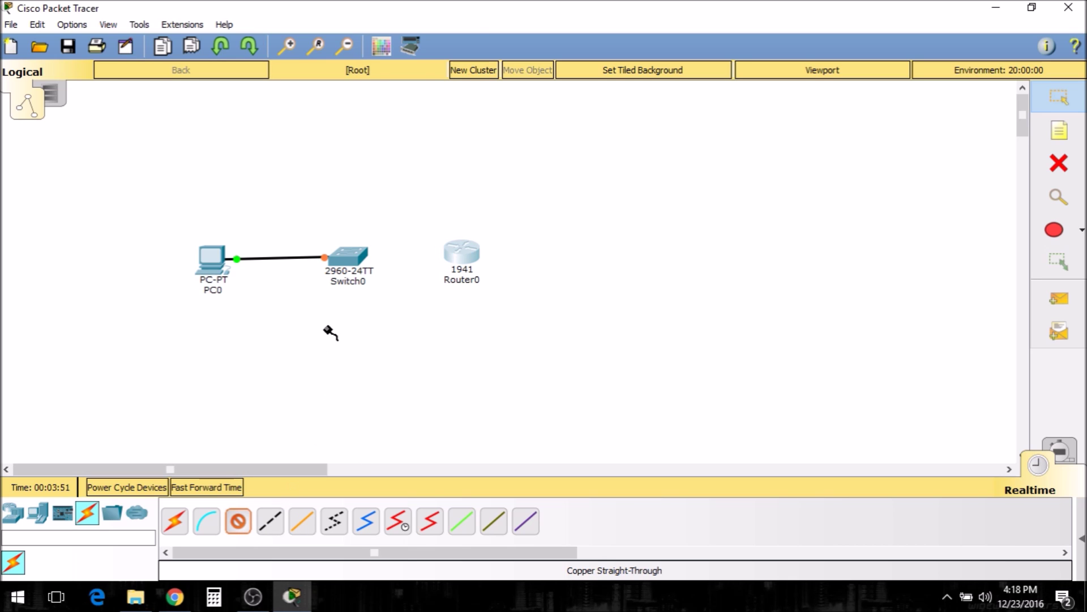
{"action": "left_click", "coordinate": [352, 263]}
{"action": "left_click", "coordinate": [392, 30]}
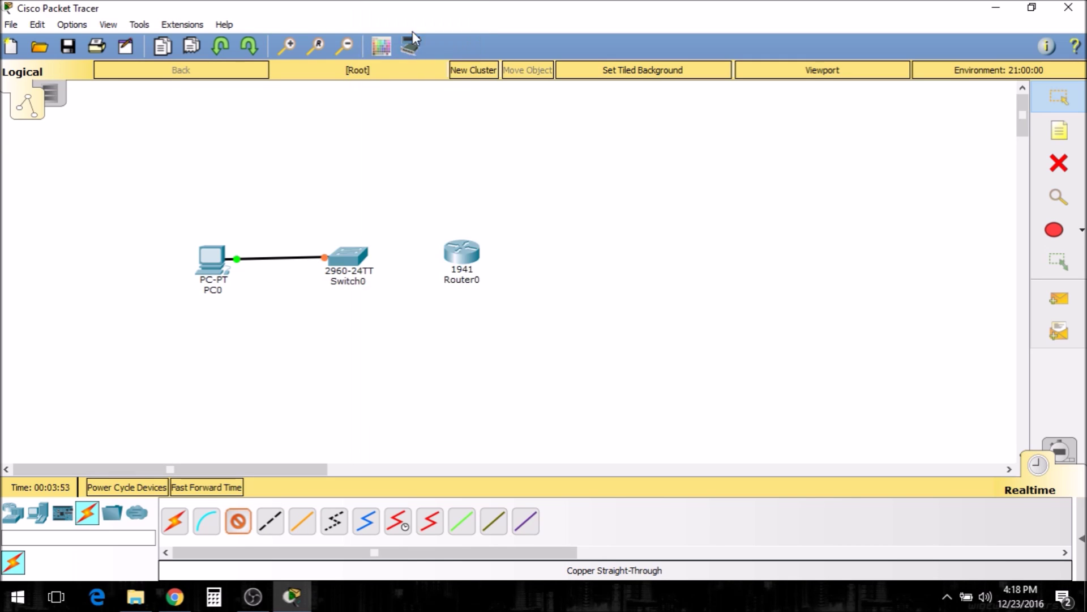
{"action": "left_click", "coordinate": [471, 271]}
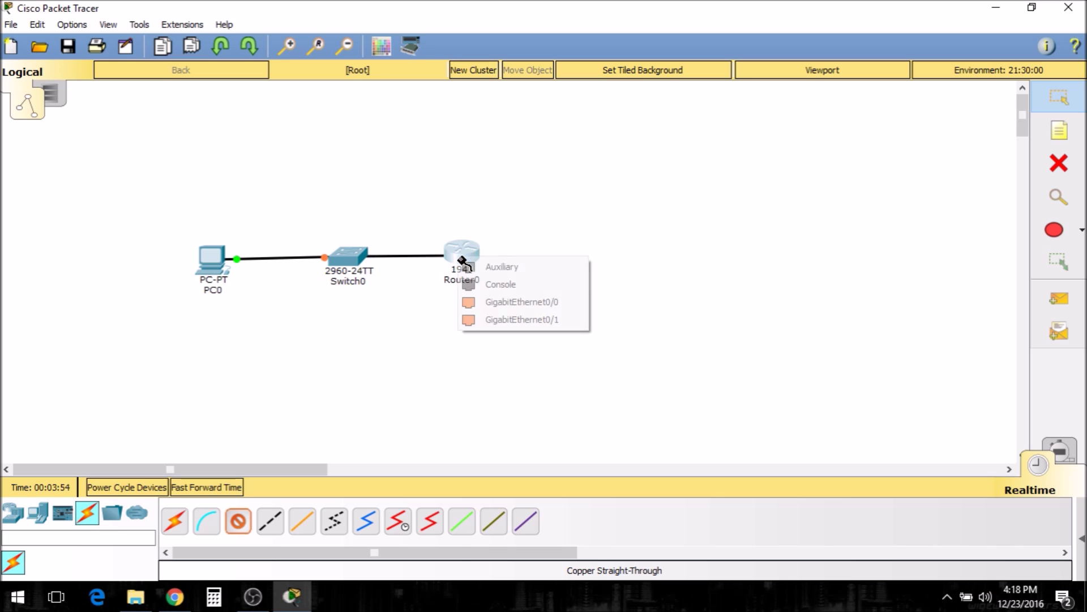
{"action": "left_click", "coordinate": [510, 302]}
{"action": "left_click_drag", "start_coordinate": [479, 251], "coordinate": [494, 258]}
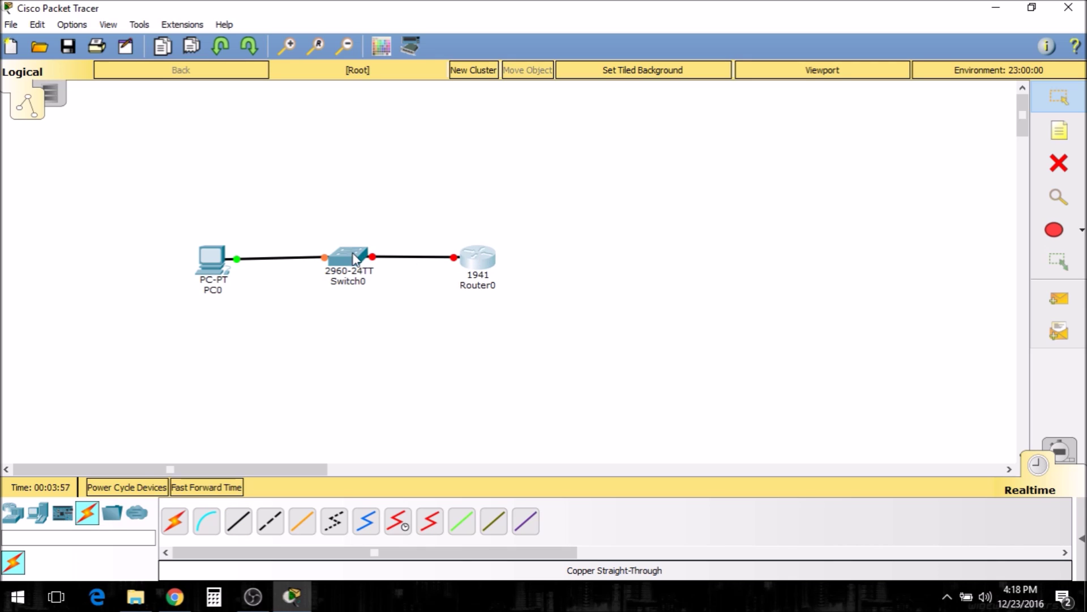
{"action": "left_click_drag", "start_coordinate": [211, 257], "coordinate": [212, 252]}
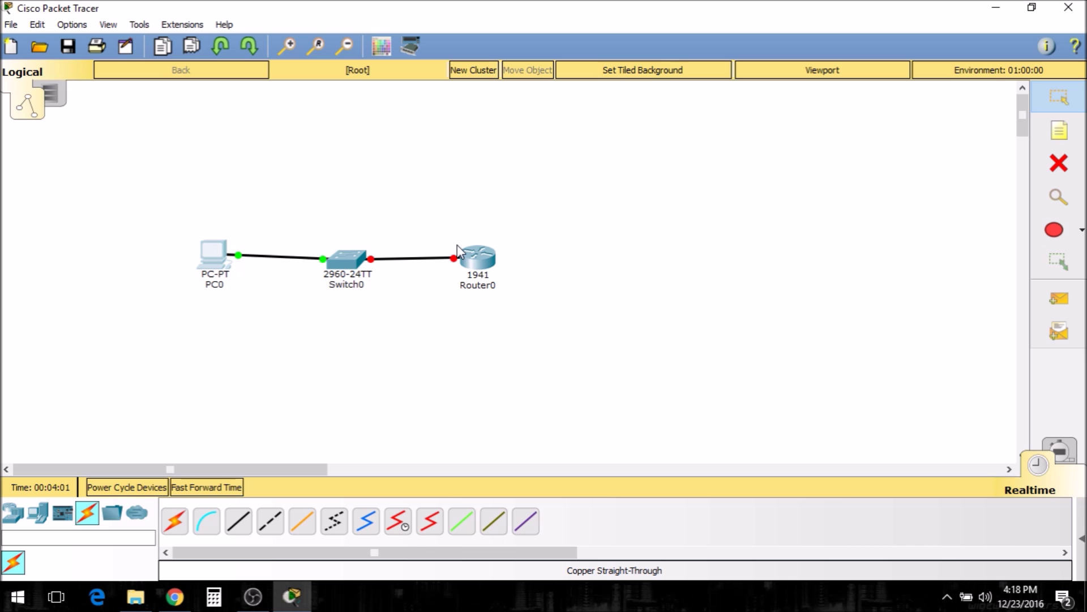
Set the CLI font size to 12 in the Preferences font settings
{"action": "left_click", "coordinate": [76, 25]}
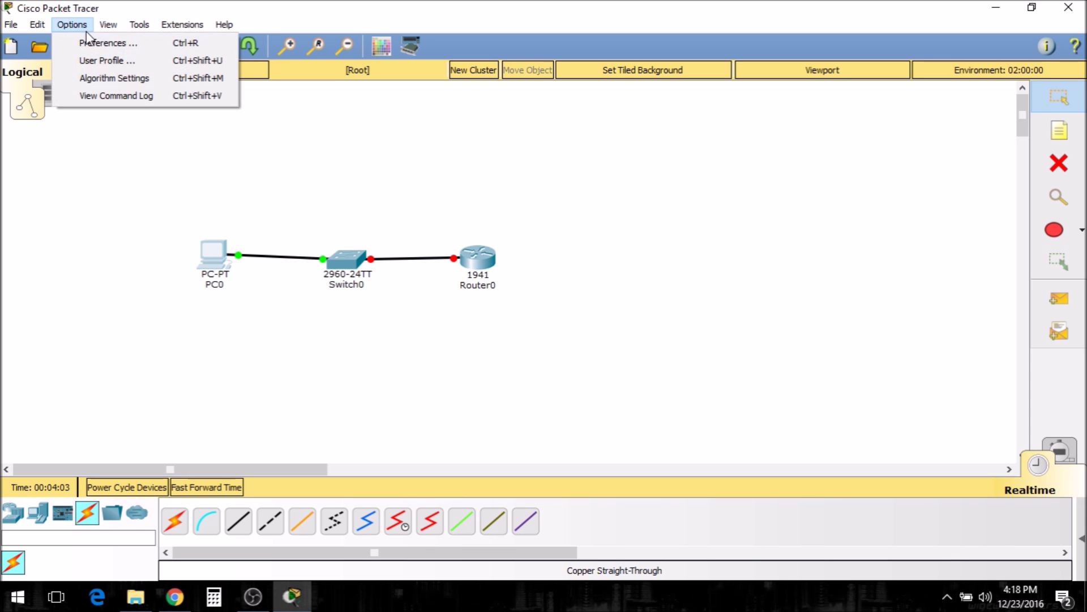
{"action": "left_click", "coordinate": [84, 37]}
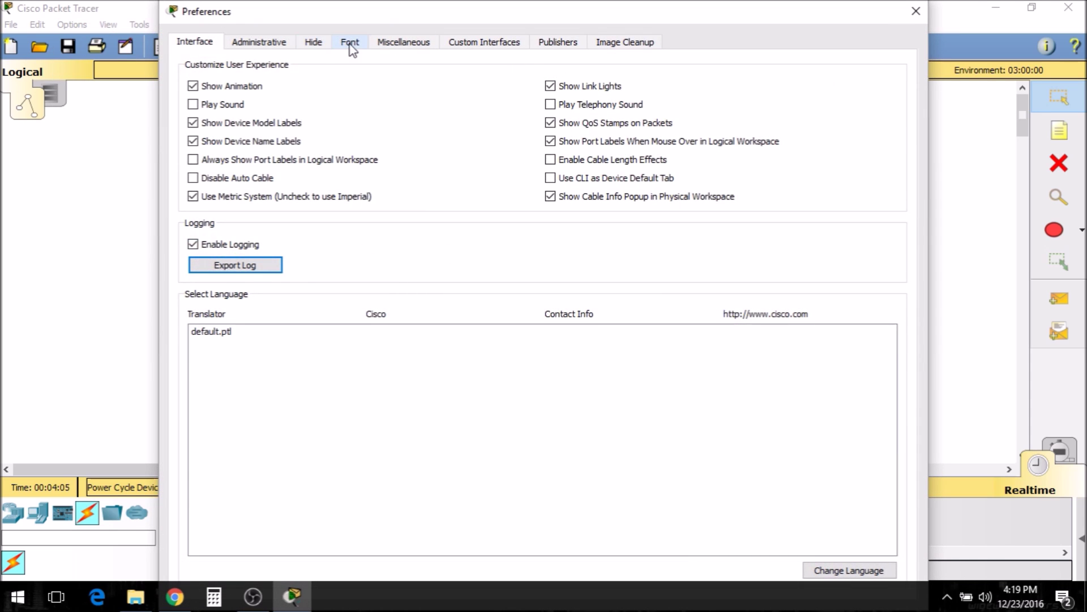
{"action": "left_click", "coordinate": [349, 41]}
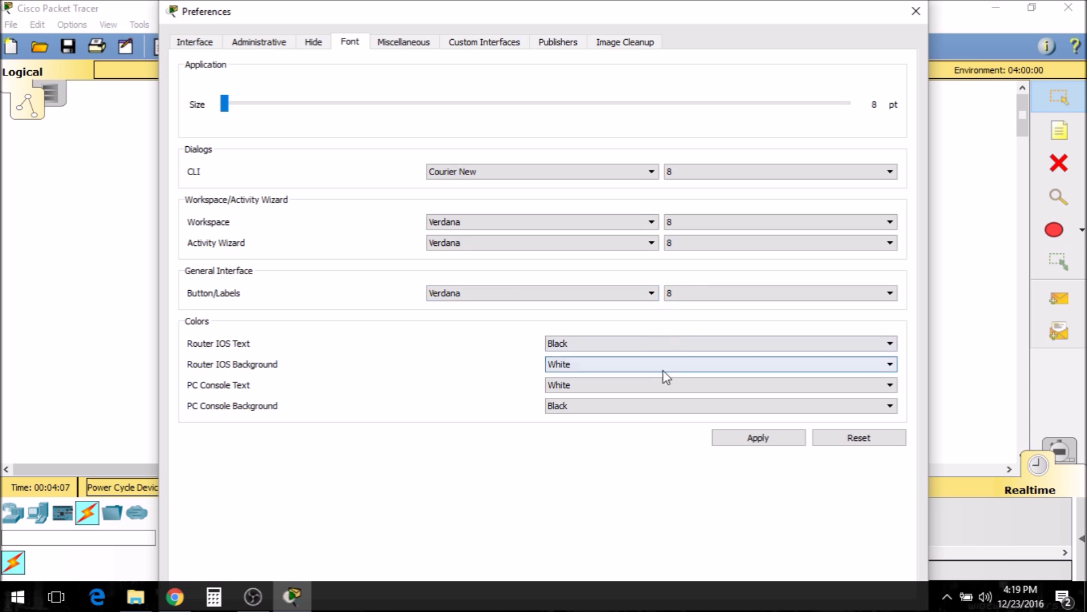
{"action": "left_click", "coordinate": [719, 172]}
{"action": "left_click", "coordinate": [714, 227]}
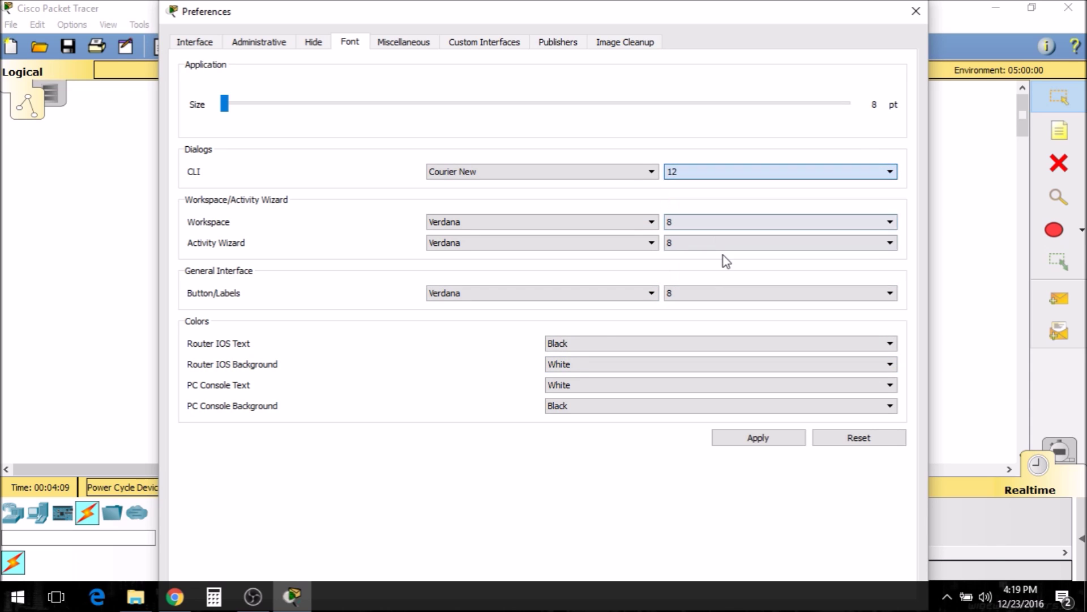
Make router IOS text yellow on a black background and apply the change
{"action": "left_click", "coordinate": [590, 363]}
{"action": "left_click", "coordinate": [572, 423]}
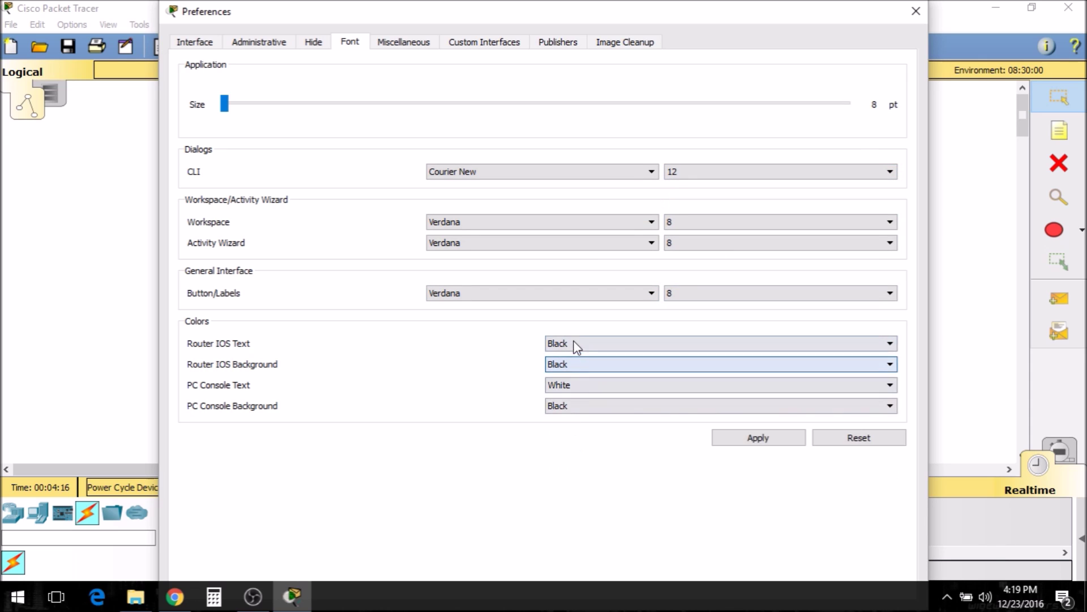
{"action": "left_click", "coordinate": [576, 344]}
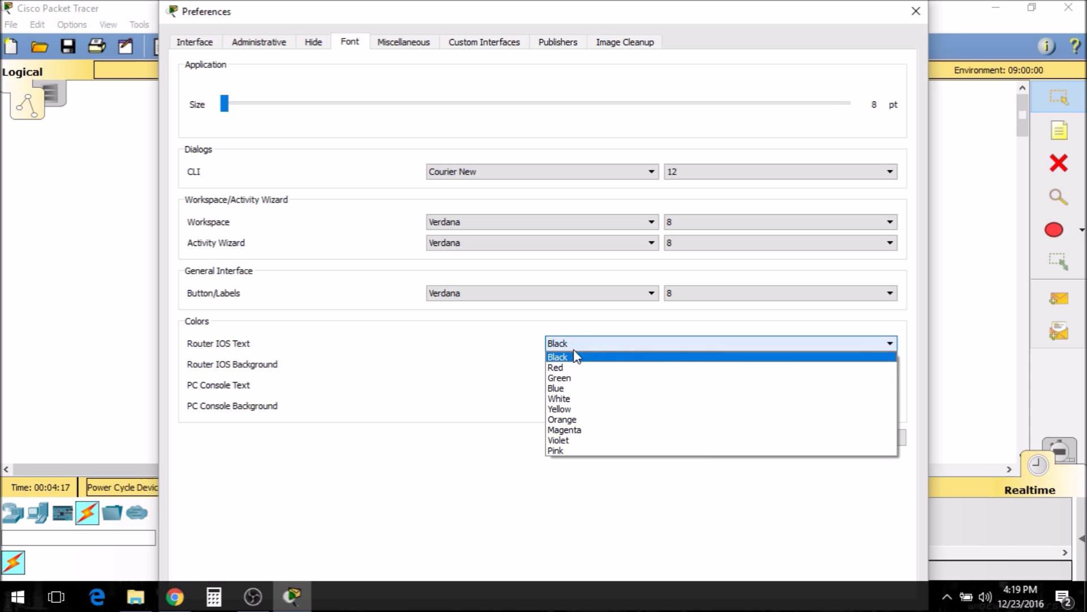
{"action": "left_click", "coordinate": [577, 408]}
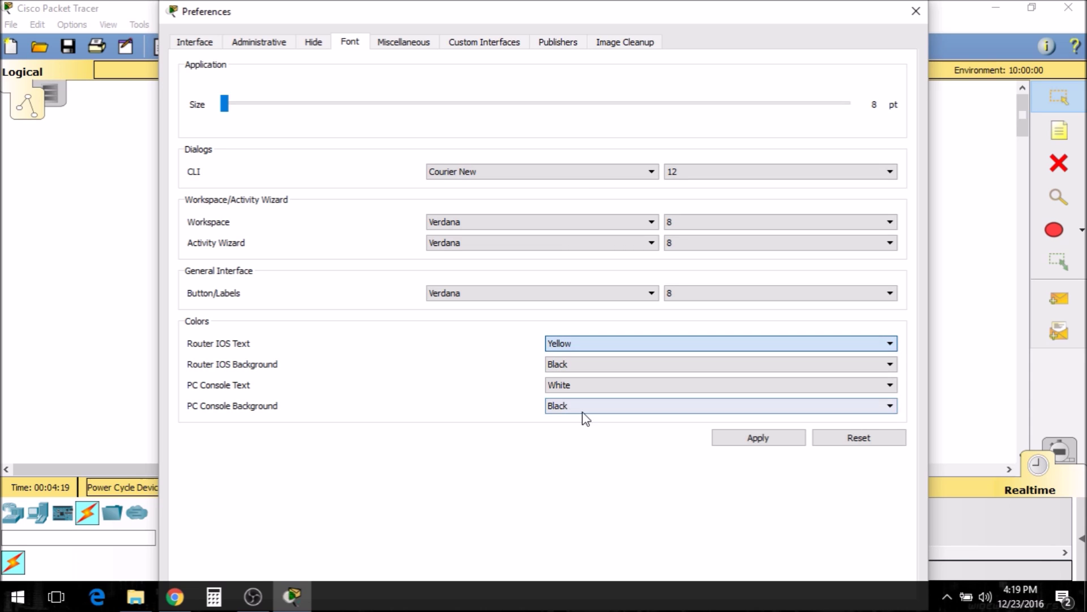
{"action": "left_click", "coordinate": [758, 437]}
{"action": "left_click", "coordinate": [916, 11]}
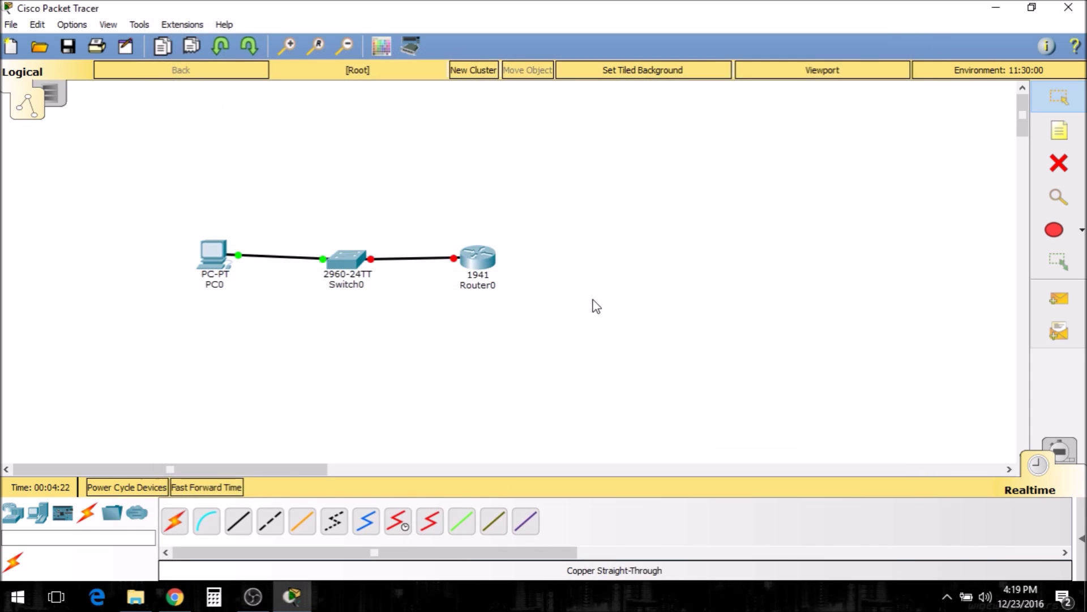
{"action": "left_click", "coordinate": [473, 262]}
Skip Router0's initial configuration dialog in its CLI, reach Router>, and close the window
{"action": "left_click", "coordinate": [455, 146]}
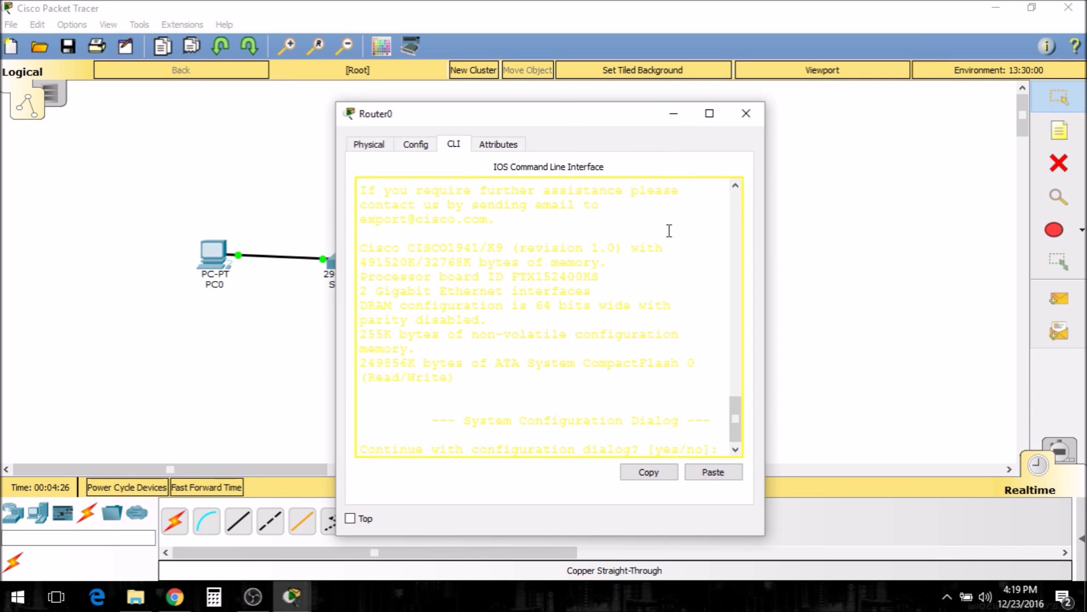
{"action": "key", "text": "Return"}
{"action": "key", "text": "Return"}
{"action": "key", "text": "Return"}
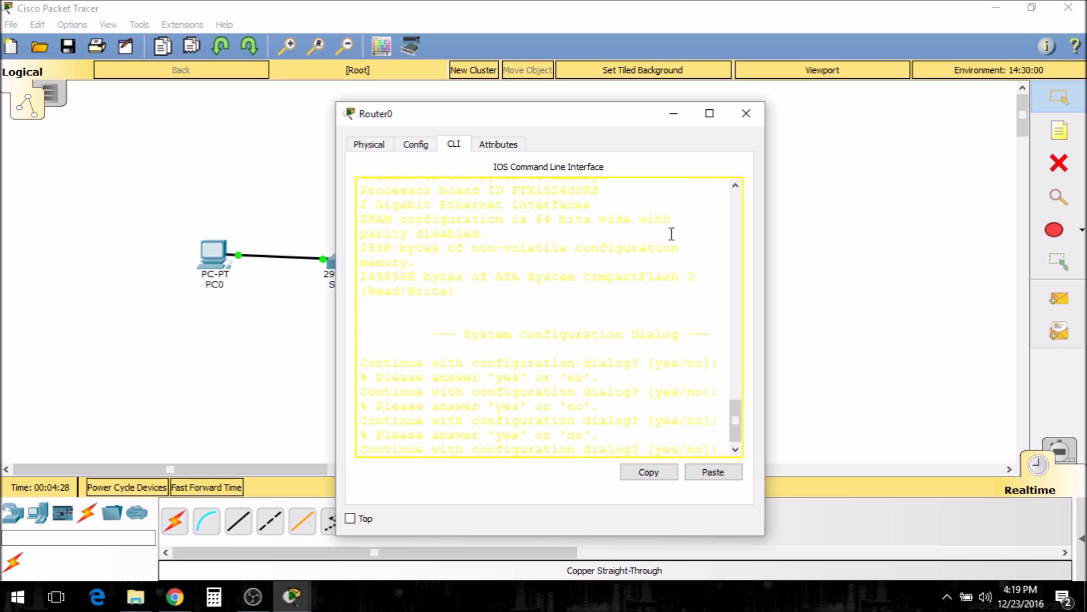
{"action": "key", "text": "Return"}
{"action": "key", "text": "Return"}
{"action": "key", "text": "Return"}
{"action": "type", "text": "n"}
{"action": "key", "text": "Return"}
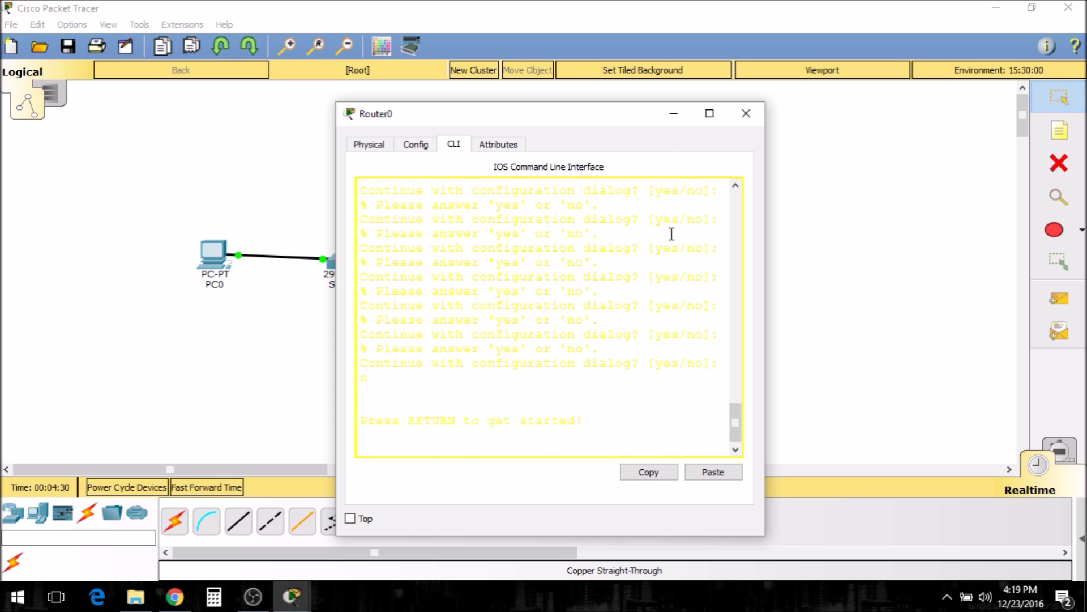
{"action": "key", "text": "Return"}
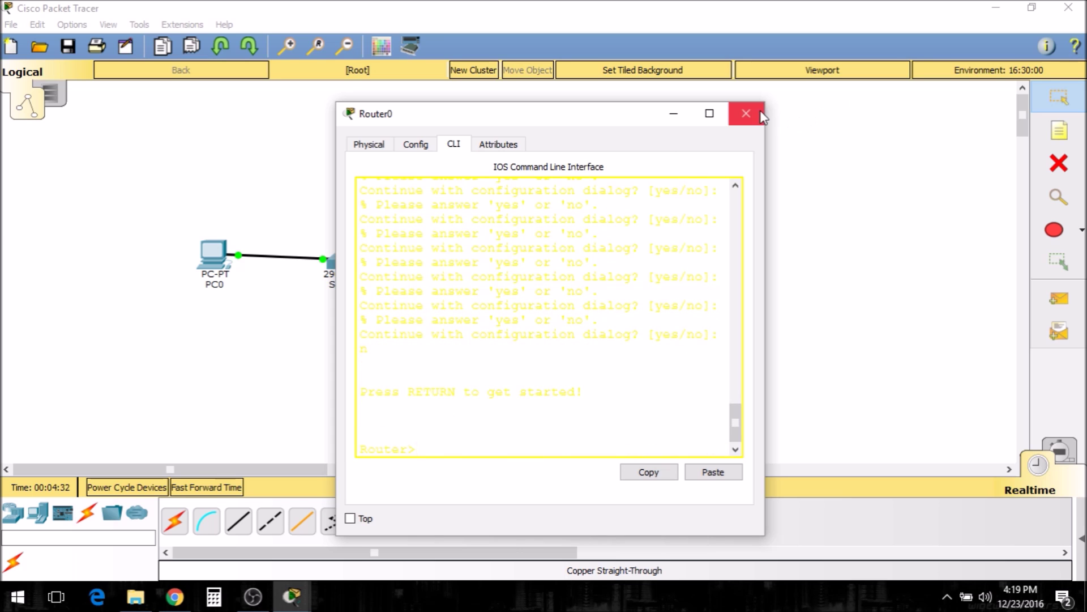
{"action": "left_click", "coordinate": [746, 113]}
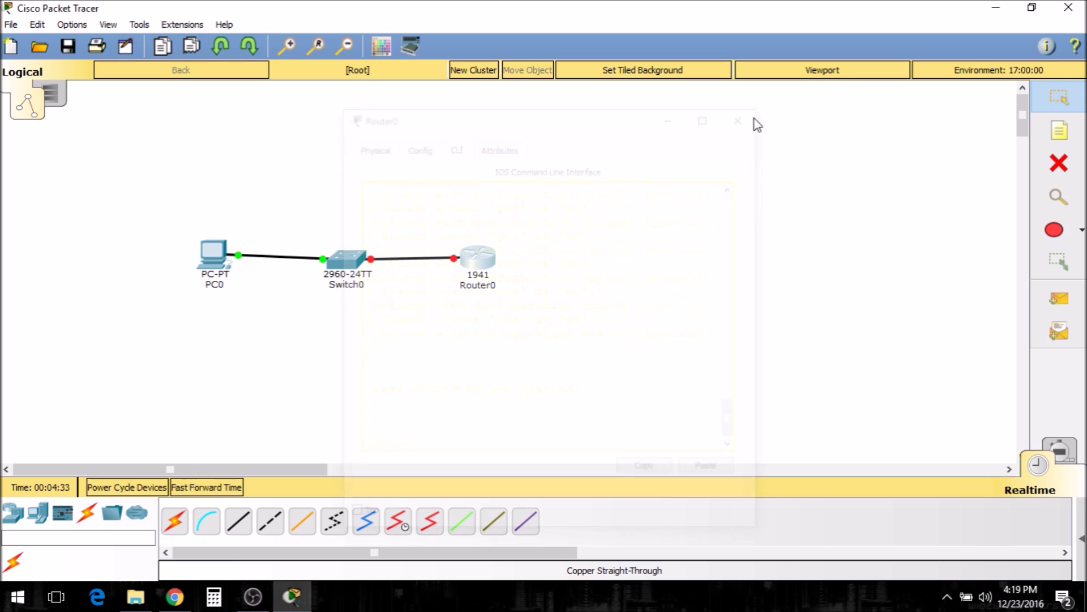
Apply red router IOS text on a green background, then view it in Router0's CLI
{"action": "left_click", "coordinate": [71, 24]}
{"action": "left_click", "coordinate": [94, 41]}
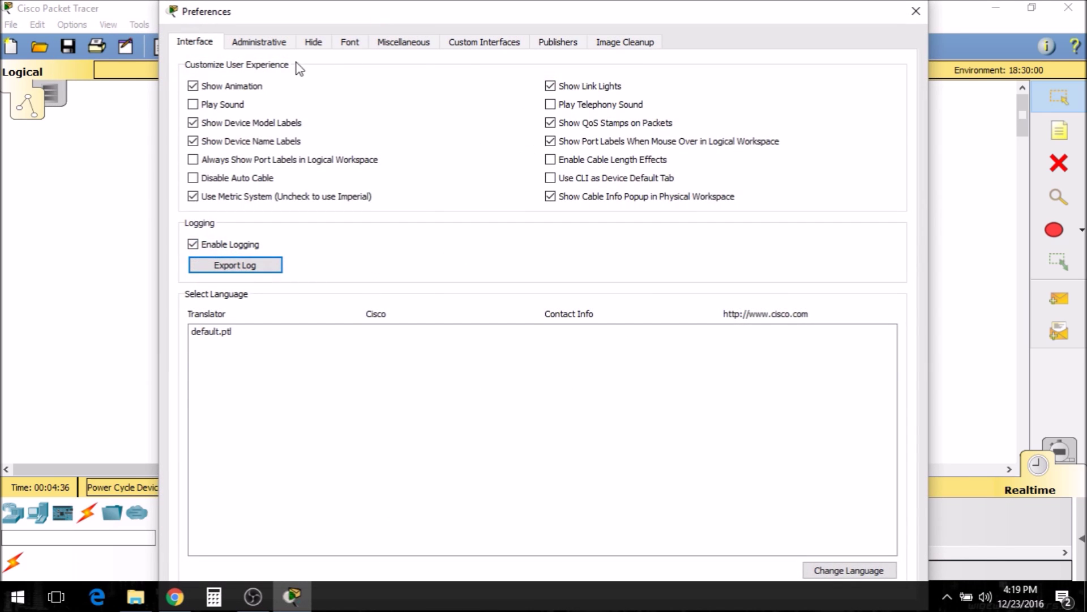
{"action": "left_click", "coordinate": [345, 43]}
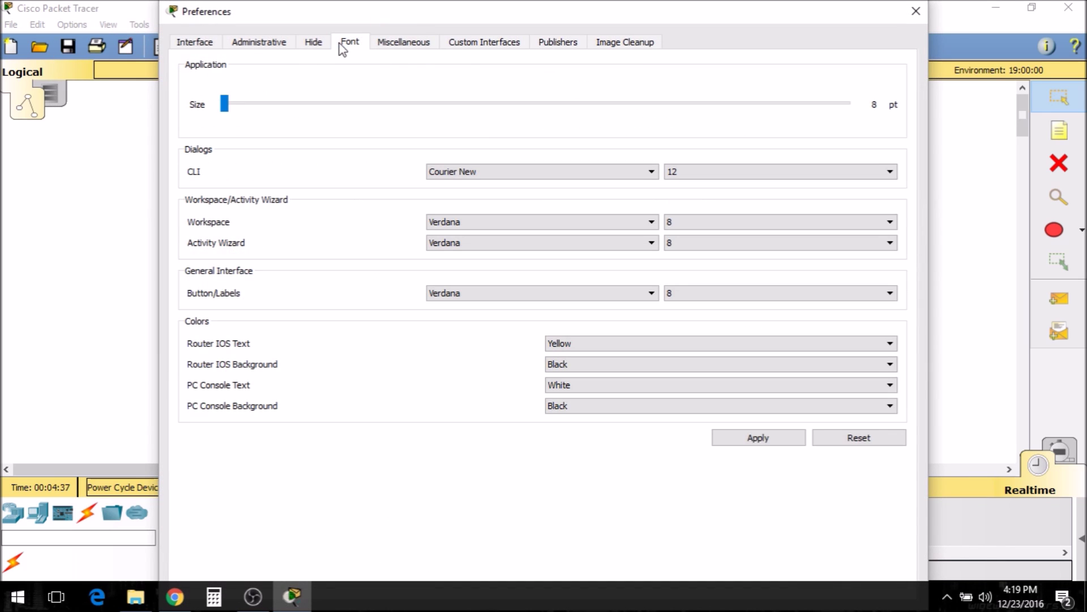
{"action": "left_click", "coordinate": [646, 366]}
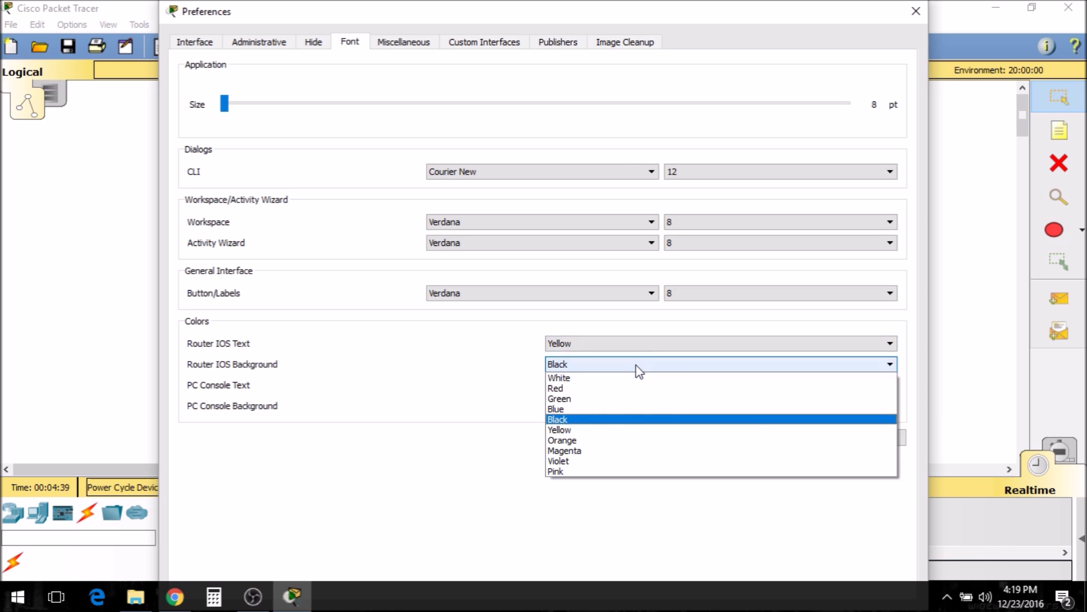
{"action": "left_click", "coordinate": [600, 399]}
{"action": "left_click", "coordinate": [598, 347]}
{"action": "left_click", "coordinate": [587, 367]}
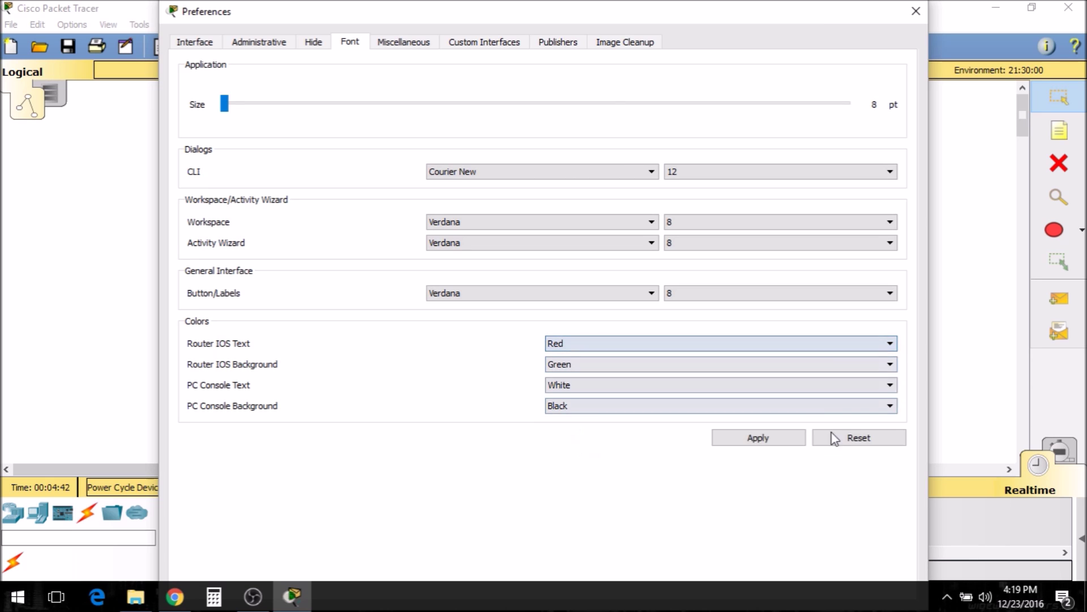
{"action": "left_click", "coordinate": [771, 442]}
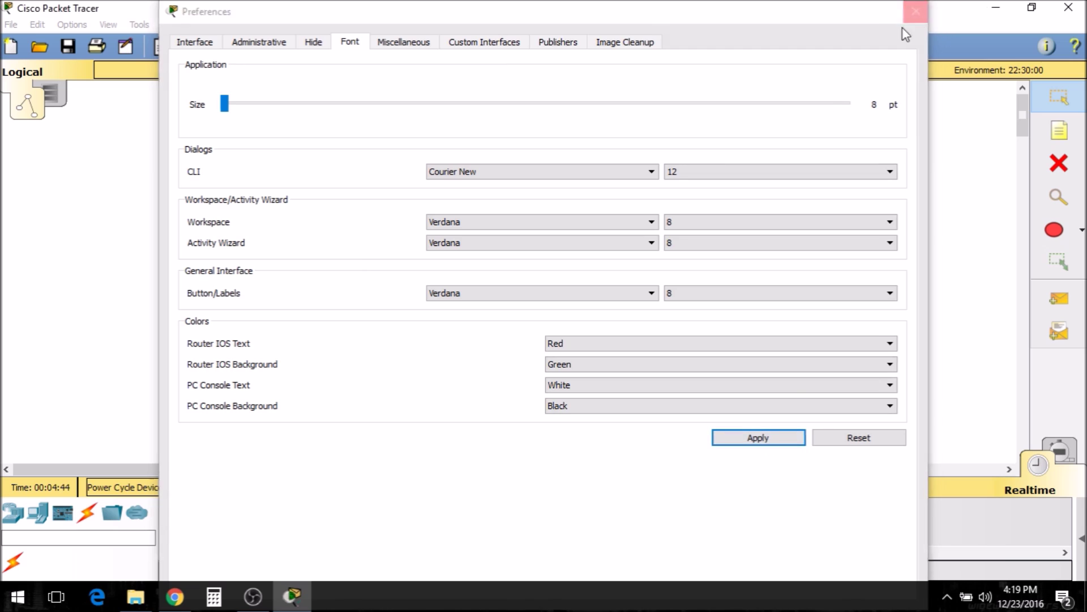
{"action": "left_click", "coordinate": [915, 11]}
{"action": "left_click", "coordinate": [478, 258]}
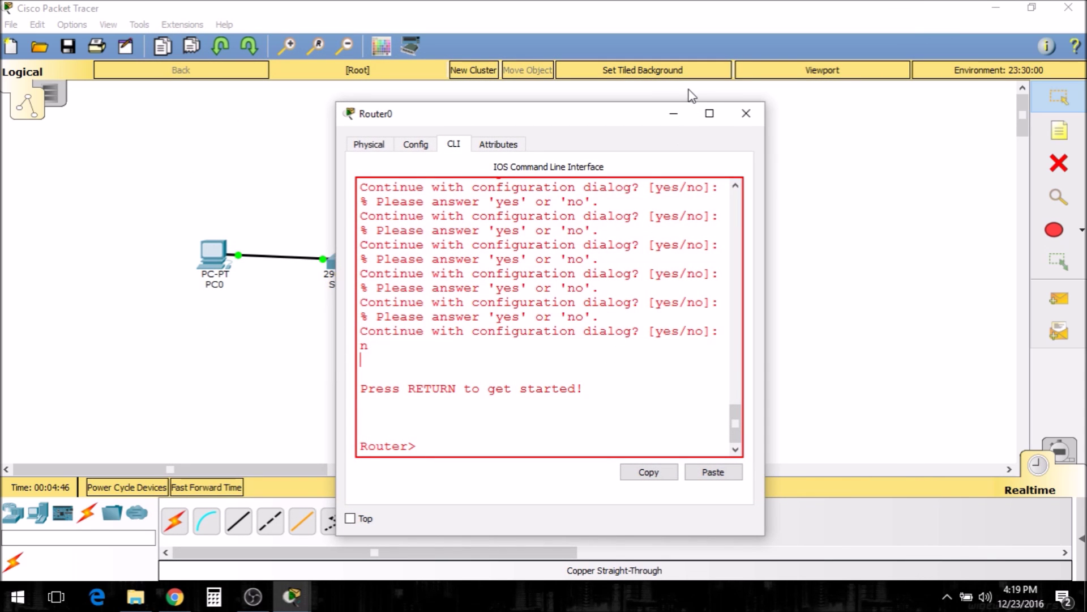
Close Router0's CLI window to reveal the cabled PC0, Switch0 and Router0
{"action": "left_click", "coordinate": [746, 113]}
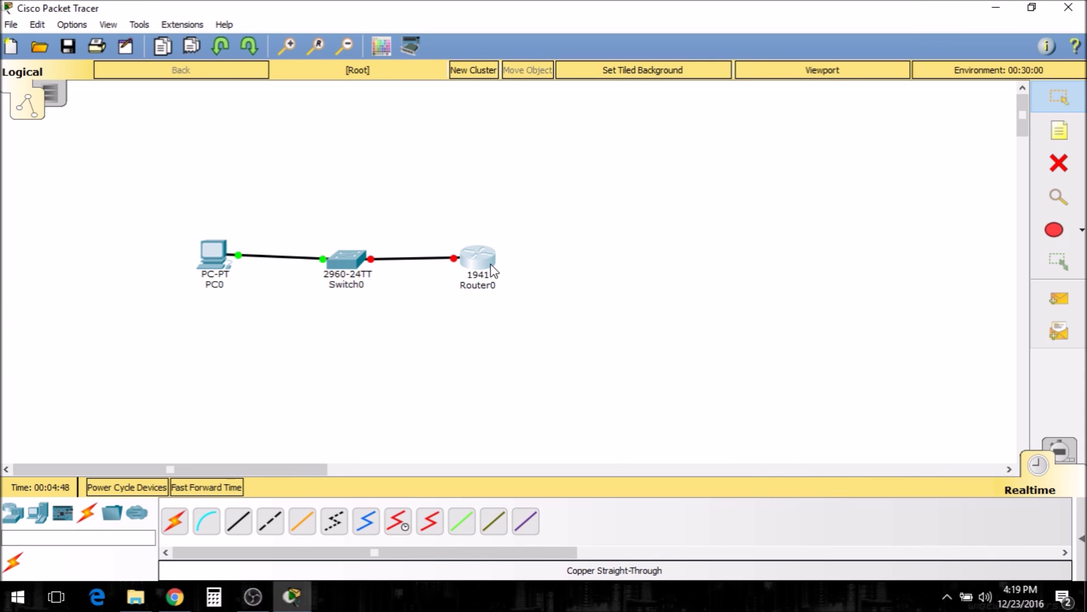